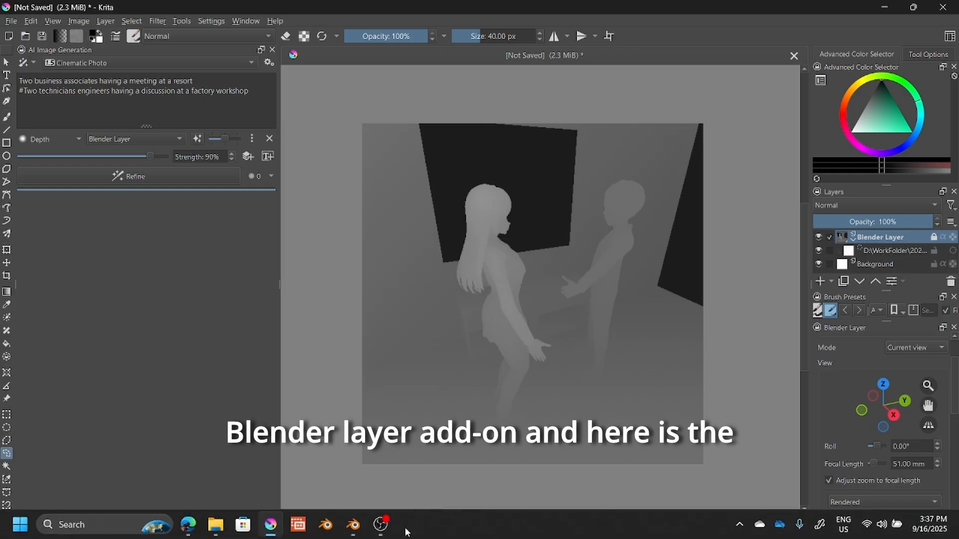
Switch to Blender to view the scene with the two rigged characters, orbit around it slightly, and return to Krita.
{"action": "left_click", "coordinate": [353, 525]}
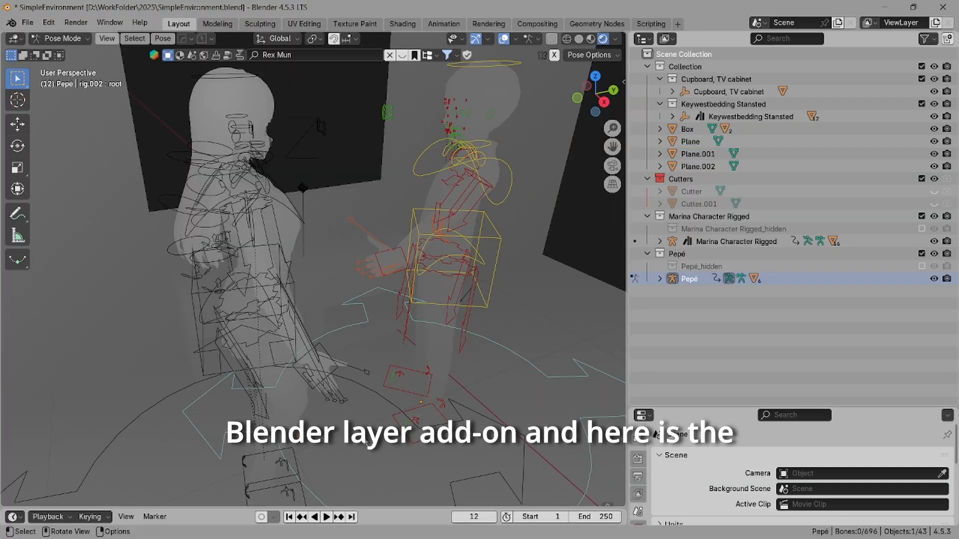
{"action": "left_click_drag", "start_coordinate": [376, 332], "coordinate": [380, 312]}
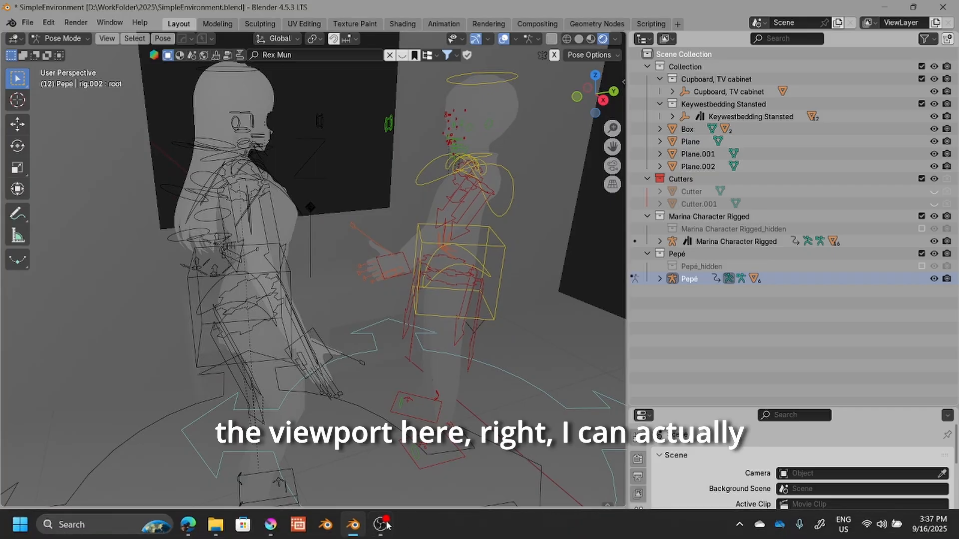
{"action": "left_click", "coordinate": [269, 525]}
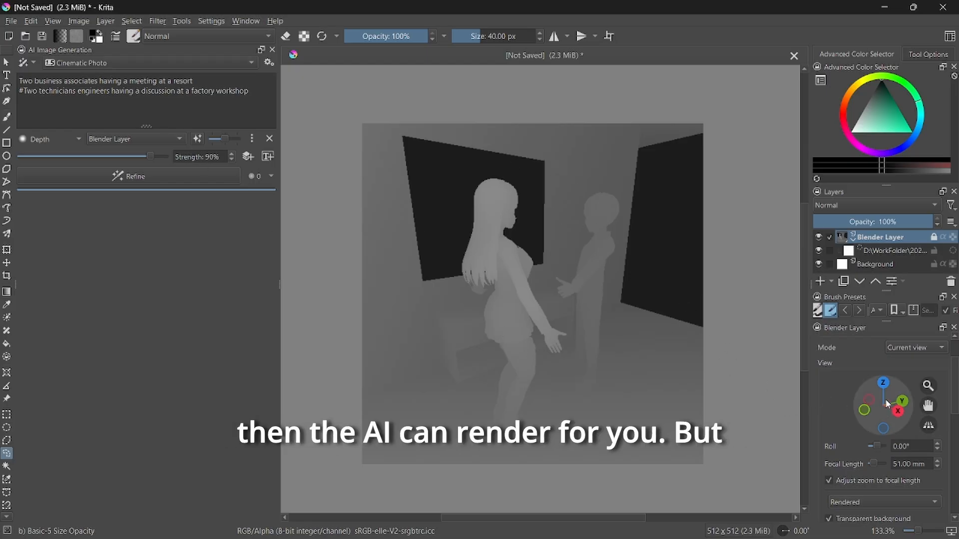
Orbit the Blender Layer view around the two figures and set its focal length to 46.30 mm.
{"action": "mouse_move", "coordinate": [887, 402]}
{"action": "left_mouse_down"}
{"action": "mouse_move", "coordinate": [824, 403]}
{"action": "mouse_move", "coordinate": [878, 402]}
{"action": "left_mouse_up"}
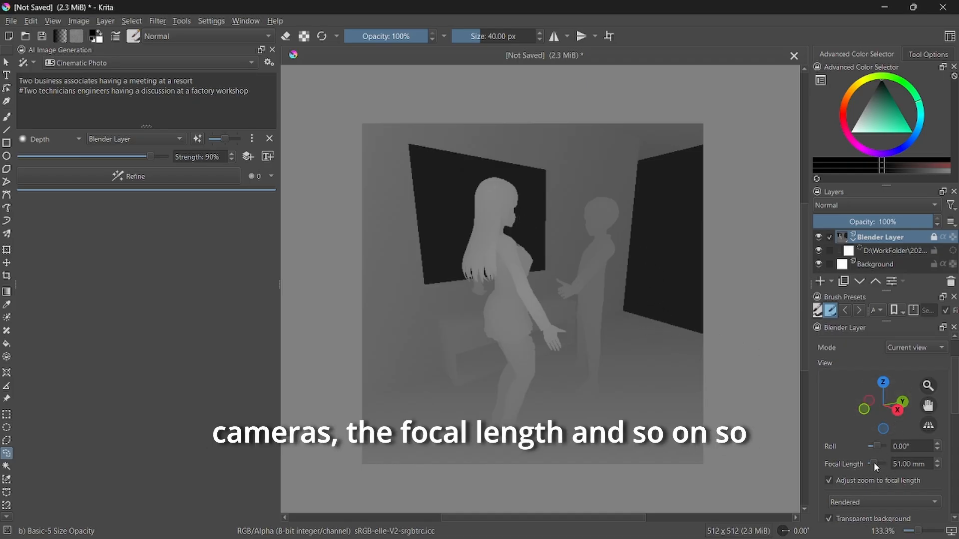
{"action": "left_click_drag", "start_coordinate": [873, 463], "coordinate": [875, 465]}
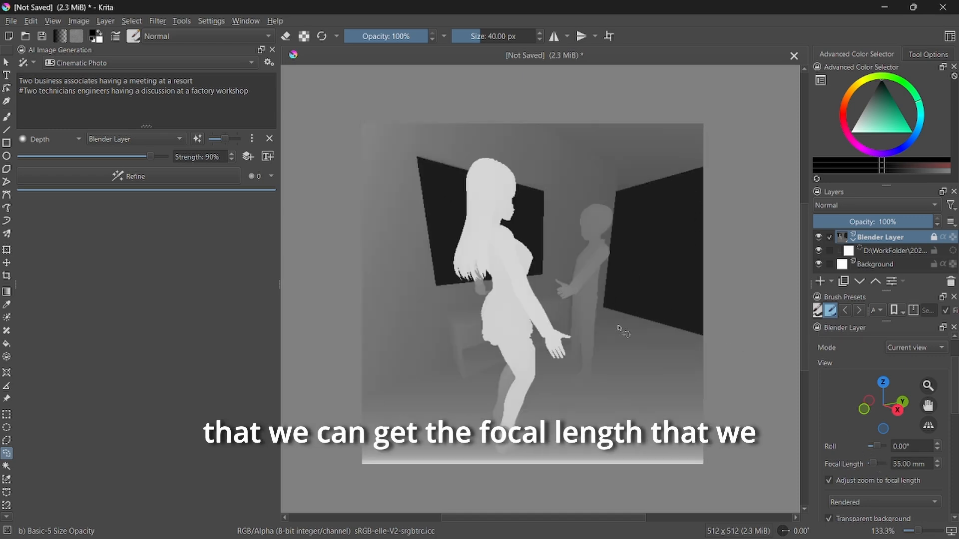
{"action": "left_click_drag", "start_coordinate": [876, 466], "coordinate": [875, 463]}
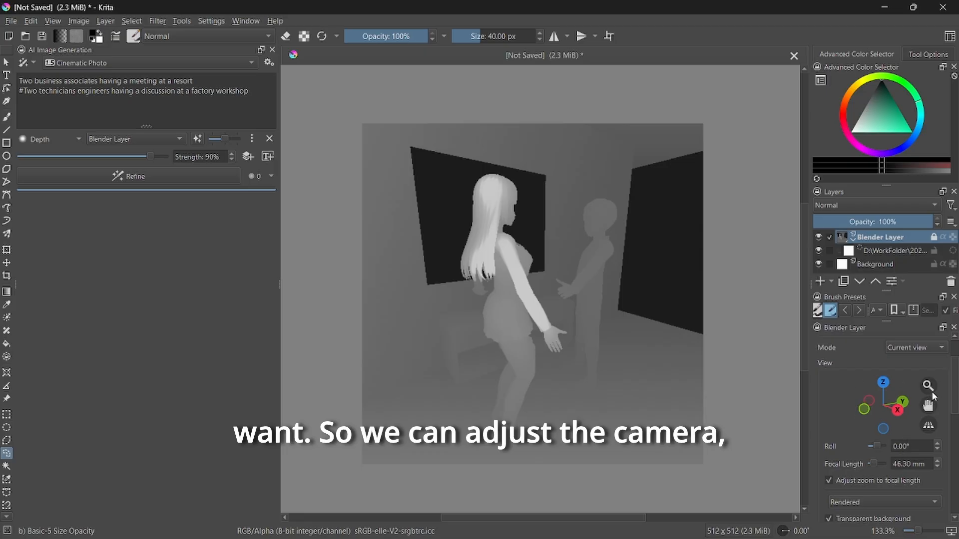
Reframe the two figures in the Blender Layer and refine images from the business associates prompt at 90% strength with Depth control.
{"action": "left_click_drag", "start_coordinate": [928, 425], "coordinate": [926, 434]}
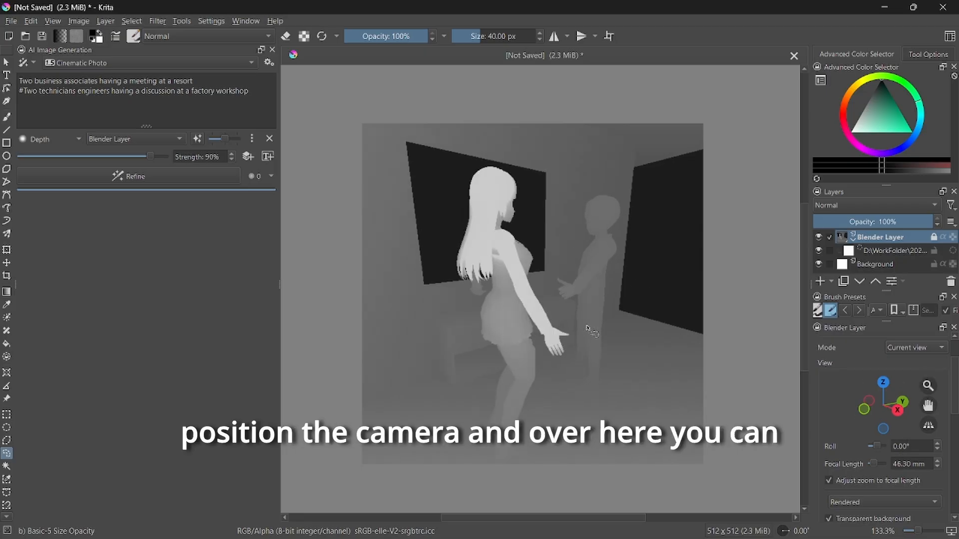
{"action": "mouse_move", "coordinate": [591, 330]}
{"action": "left_mouse_down"}
{"action": "mouse_move", "coordinate": [565, 327]}
{"action": "mouse_move", "coordinate": [589, 329]}
{"action": "left_mouse_up"}
{"action": "left_click_drag", "start_coordinate": [887, 412], "coordinate": [875, 413]}
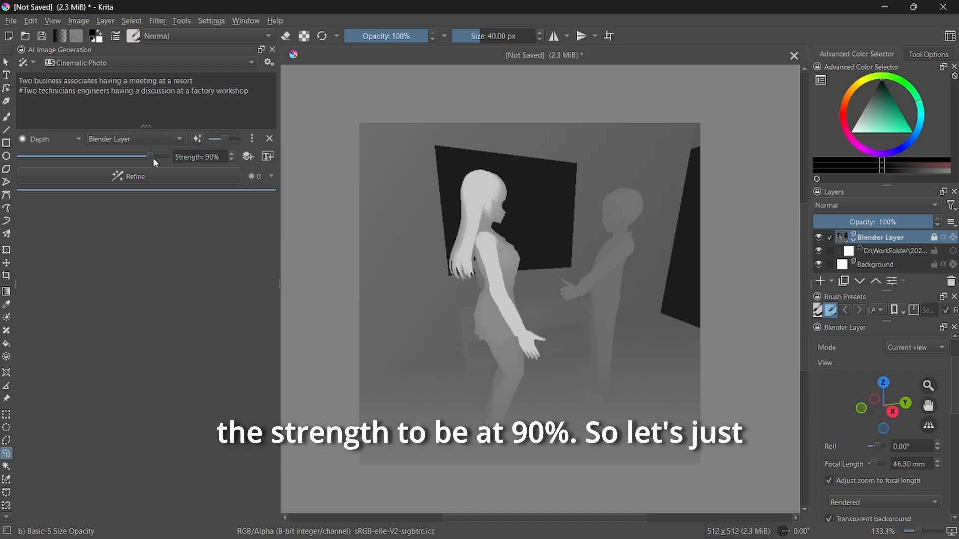
{"action": "left_click", "coordinate": [136, 177]}
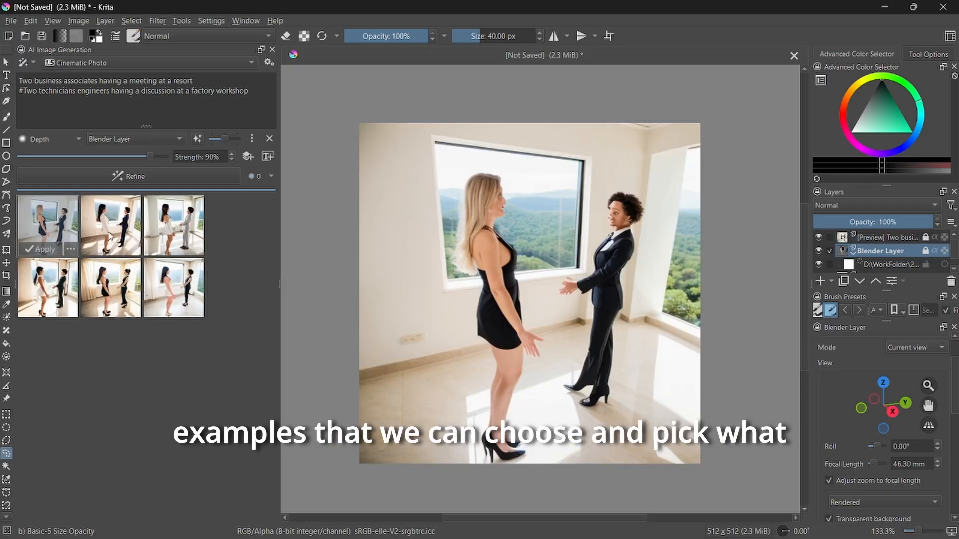
Preview the six generated business meeting images one after another on the canvas to compare them.
{"action": "left_click", "coordinate": [111, 236]}
{"action": "left_click", "coordinate": [174, 235]}
{"action": "left_click", "coordinate": [180, 278]}
{"action": "left_click", "coordinate": [134, 286]}
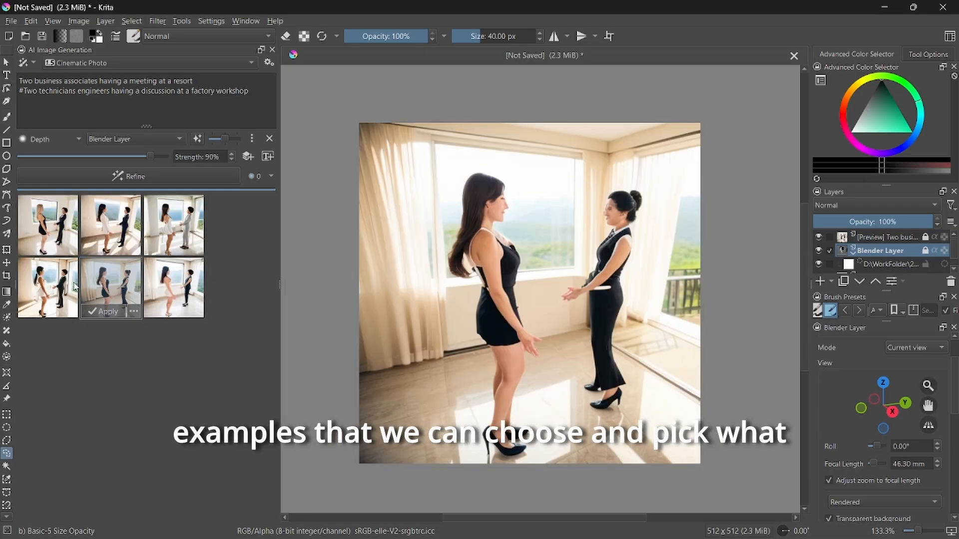
{"action": "left_click", "coordinate": [53, 284]}
{"action": "left_click", "coordinate": [47, 244]}
{"action": "left_click", "coordinate": [122, 241]}
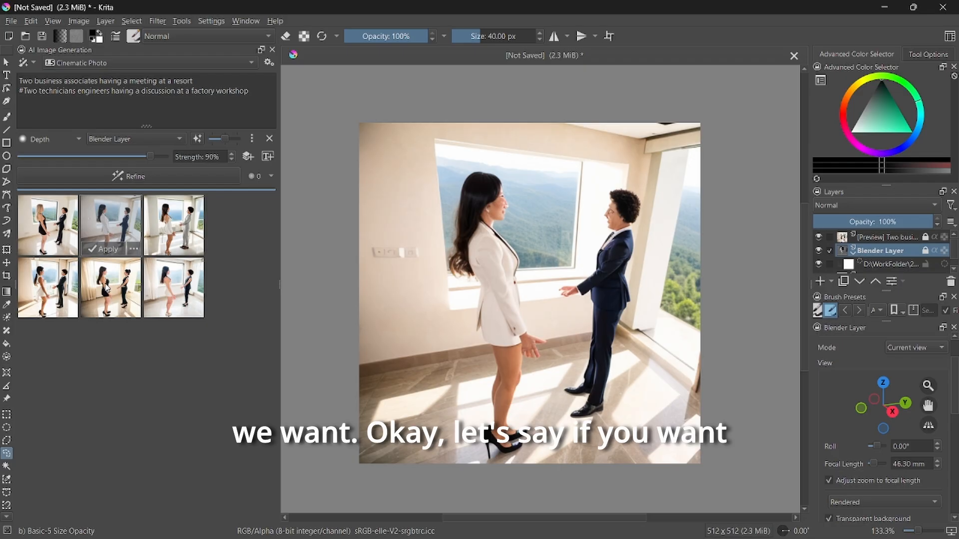
{"action": "left_click", "coordinate": [109, 287]}
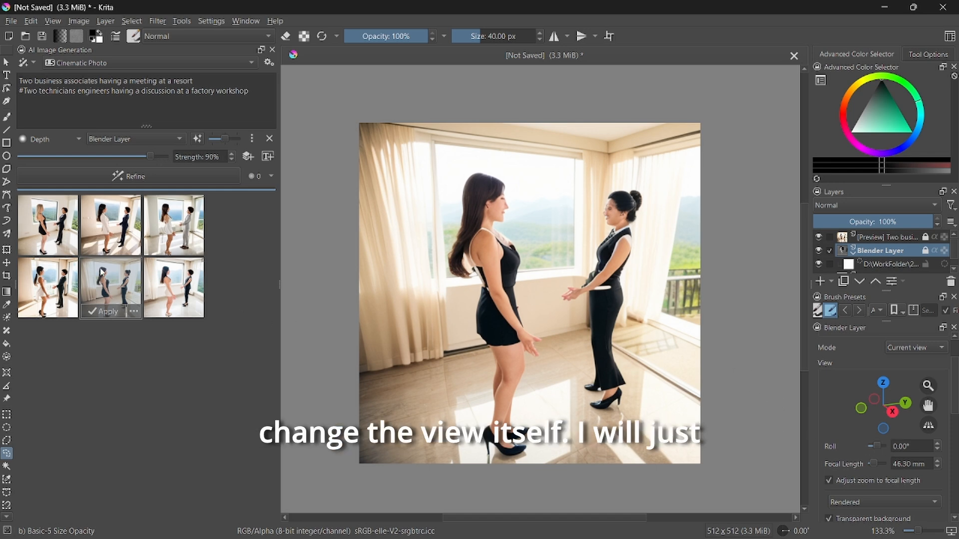
Hide the image preview and orbit the Blender Layer view to see the two figures from the opposite side.
{"action": "left_click", "coordinate": [113, 286]}
{"action": "left_click_drag", "start_coordinate": [888, 400], "coordinate": [931, 413]}
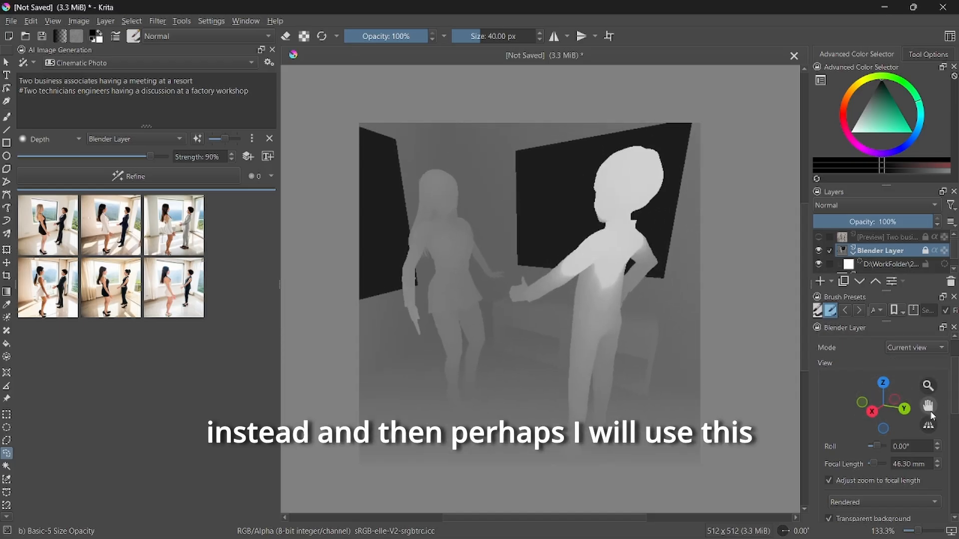
Comment out the business associates prompt with #, activate the technicians engineers factory workshop prompt, and refine new images.
{"action": "left_click", "coordinate": [20, 81]}
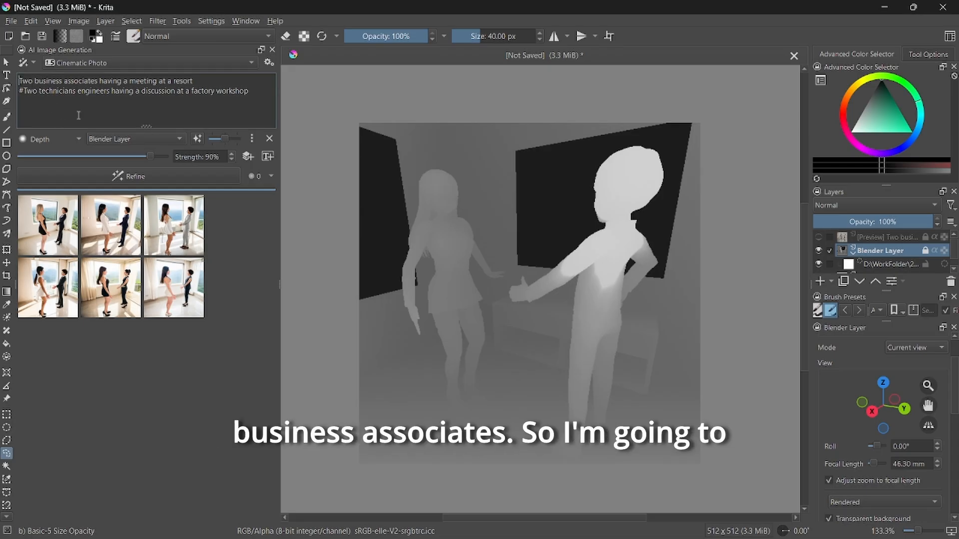
{"action": "type", "text": "#"}
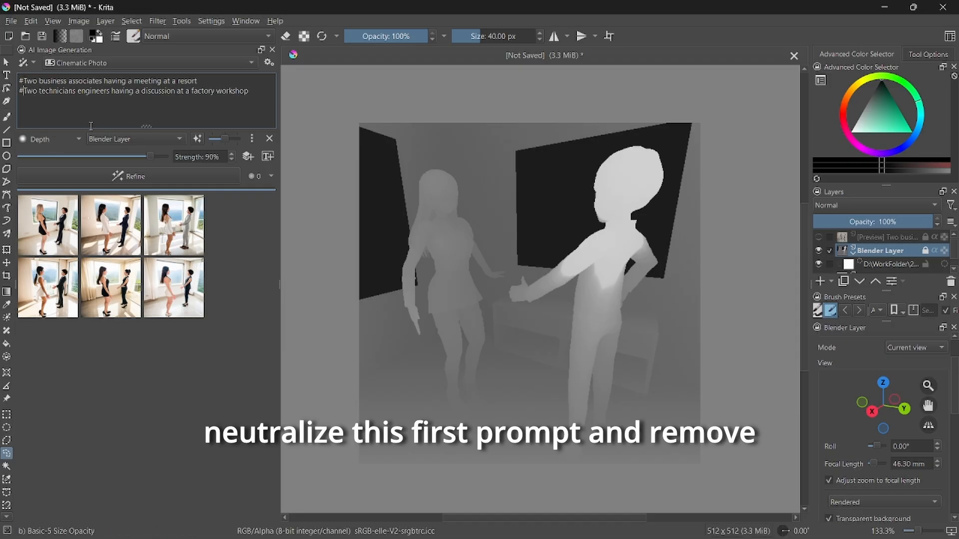
{"action": "key", "text": "BackSpace"}
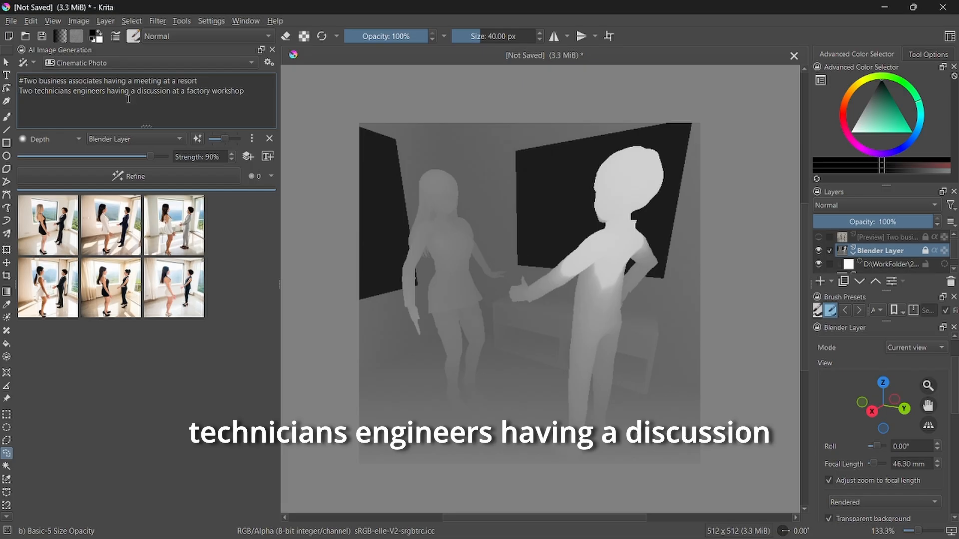
{"action": "left_click", "coordinate": [148, 175]}
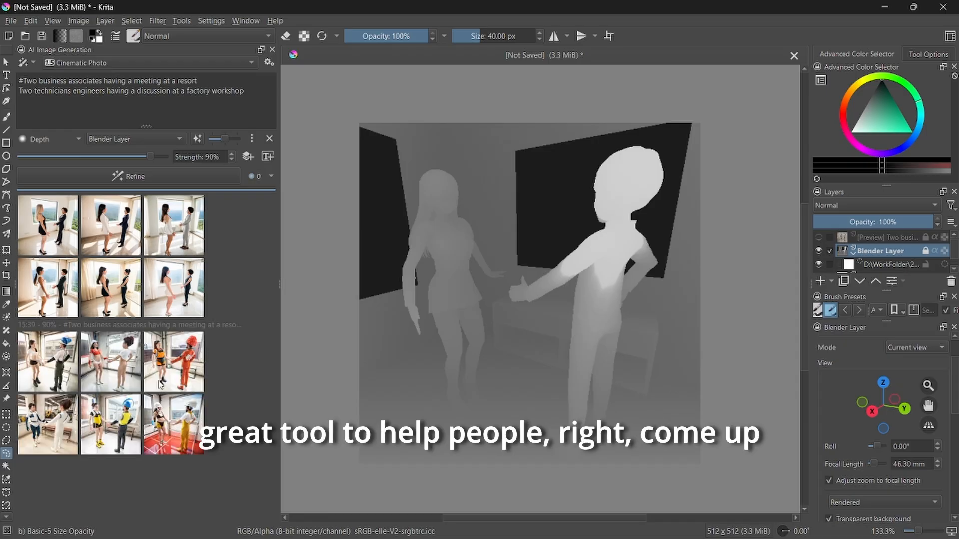
Preview two of the generated factory workshop images on the canvas.
{"action": "left_click", "coordinate": [178, 445]}
{"action": "left_click", "coordinate": [119, 439]}
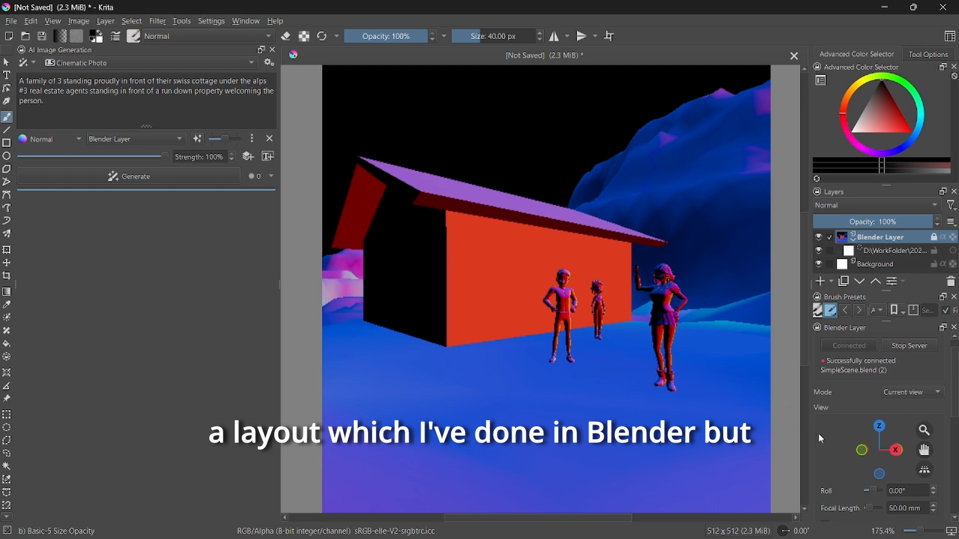
Orbit the house scene slightly, switch to Blender to check the compositing setup that outputs the normal pass, and return to Krita.
{"action": "mouse_move", "coordinate": [879, 450]}
{"action": "left_mouse_down"}
{"action": "mouse_move", "coordinate": [894, 451]}
{"action": "mouse_move", "coordinate": [877, 450]}
{"action": "left_mouse_up"}
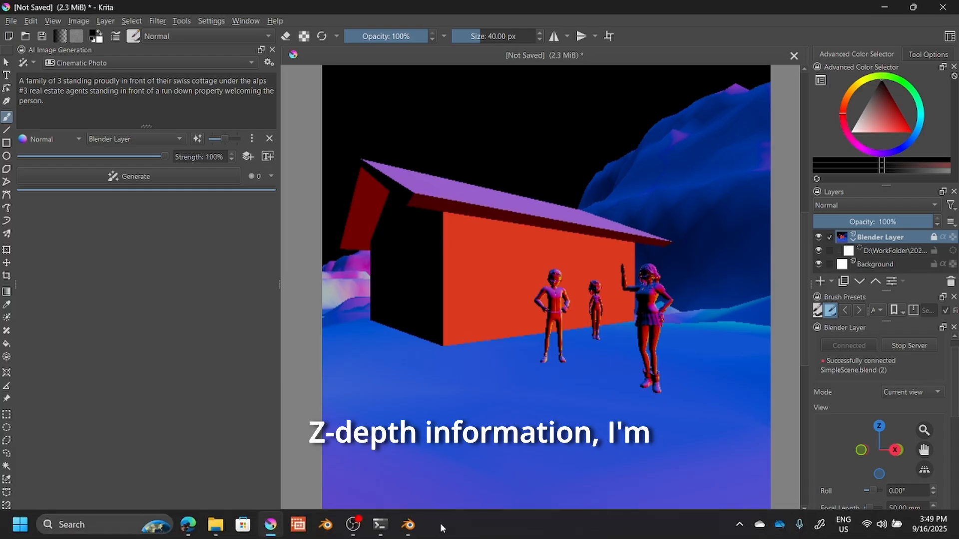
{"action": "mouse_move", "coordinate": [384, 531]}
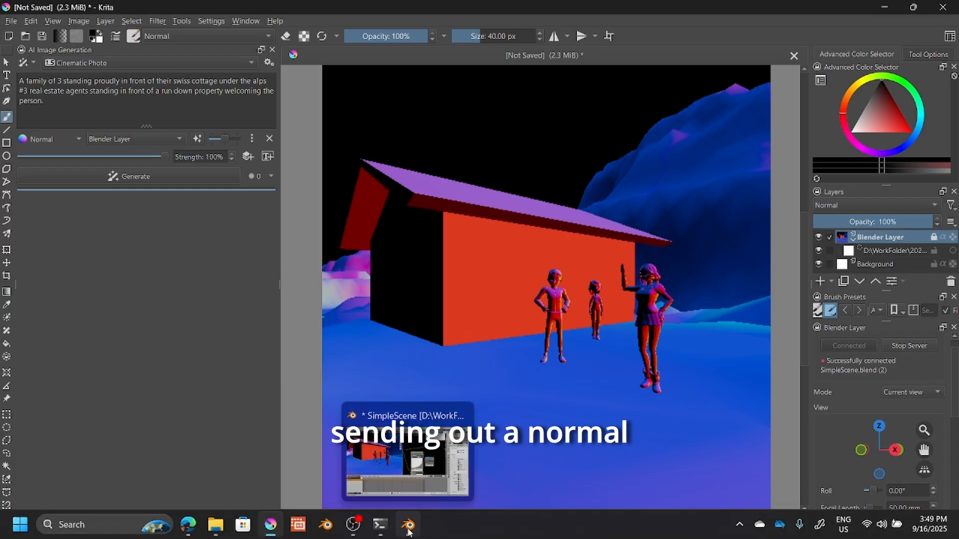
{"action": "left_click", "coordinate": [408, 531]}
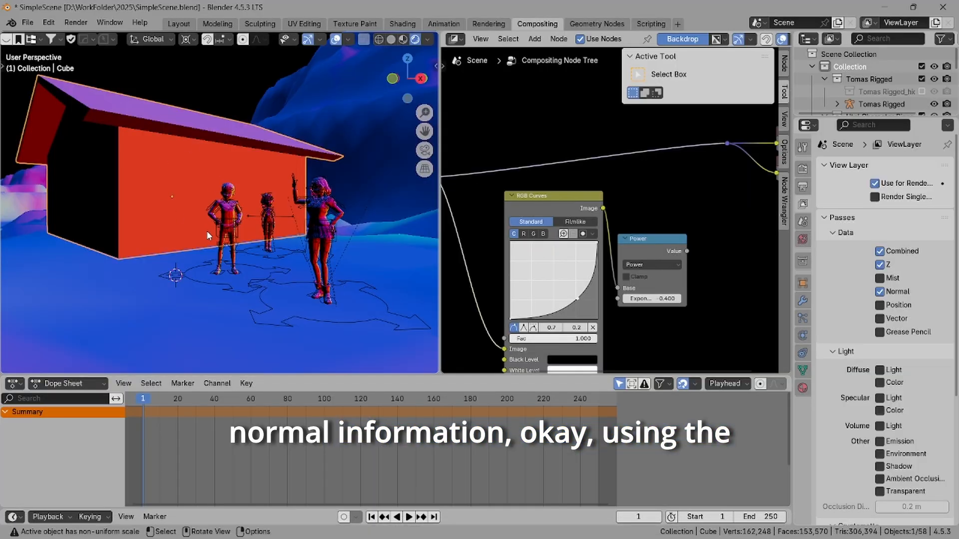
{"action": "mouse_move", "coordinate": [406, 533]}
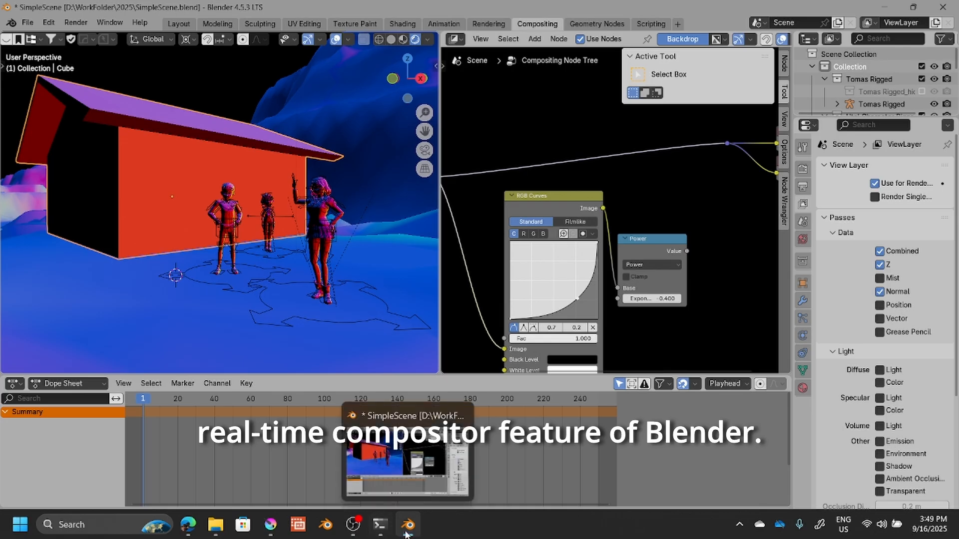
{"action": "left_click", "coordinate": [270, 525]}
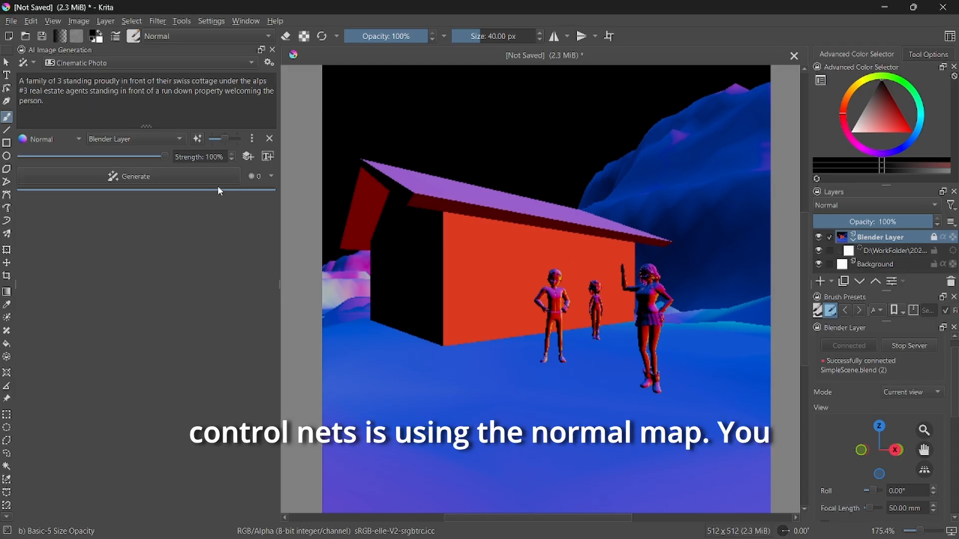
Switch the control layer type to Depth and back to Normal.
{"action": "left_click", "coordinate": [46, 142]}
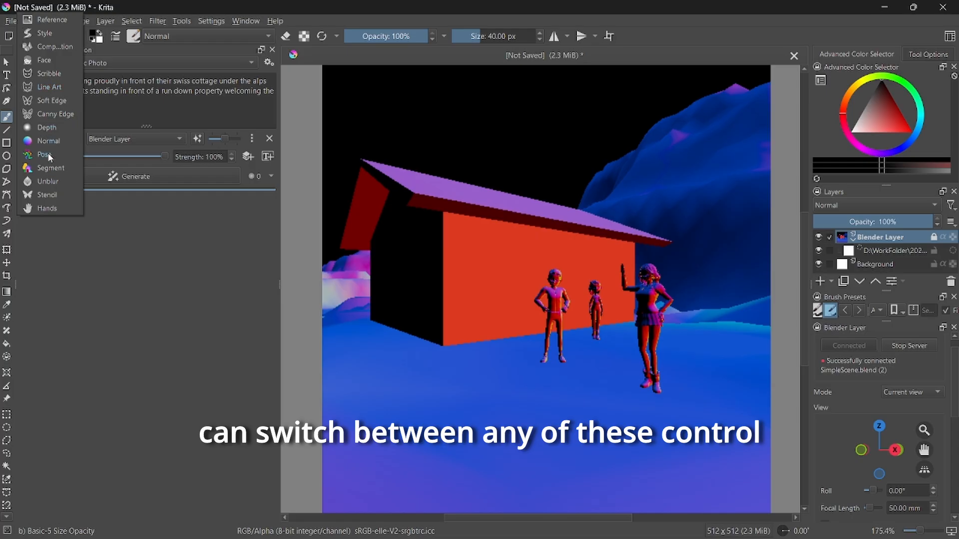
{"action": "left_click", "coordinate": [52, 127]}
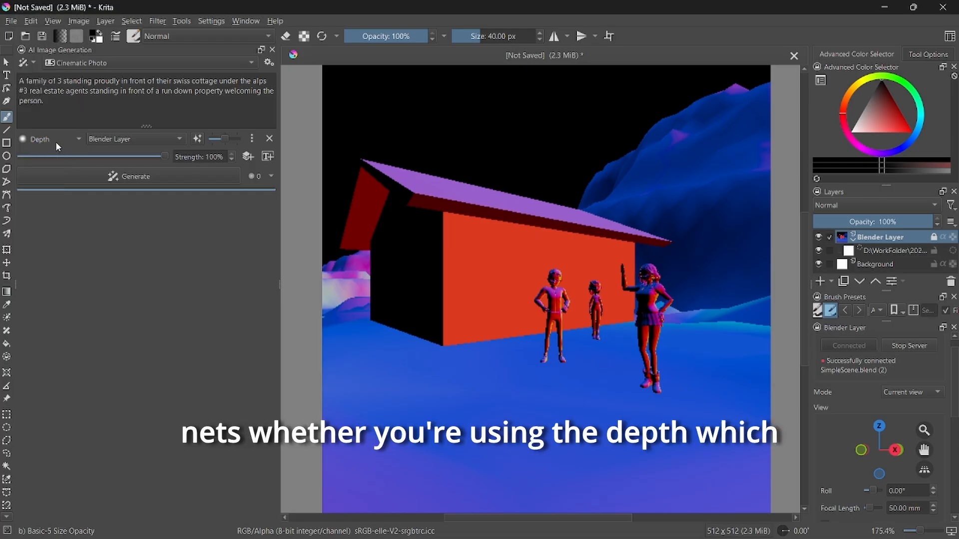
{"action": "left_click", "coordinate": [50, 142]}
{"action": "left_click", "coordinate": [54, 157]}
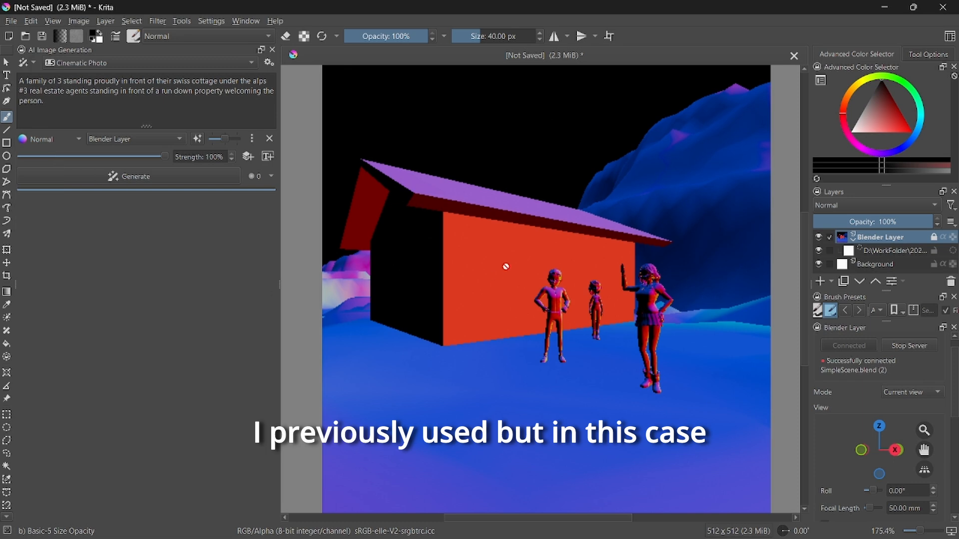
Orbit the Blender Layer view of the house slightly and generate images from the Swiss cottage family prompt at 100% strength.
{"action": "left_click_drag", "start_coordinate": [880, 448], "coordinate": [881, 448]}
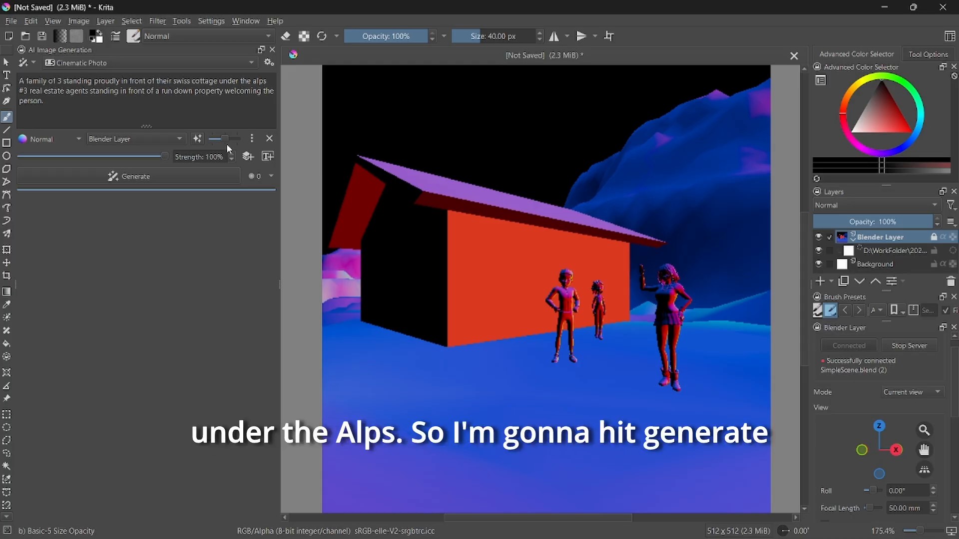
{"action": "left_click", "coordinate": [148, 176]}
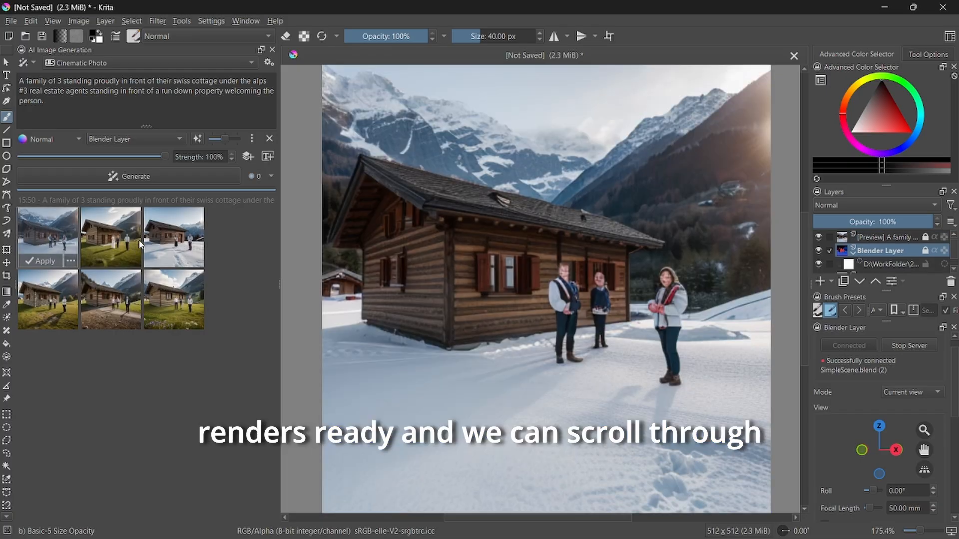
Preview the generated Swiss cottage images one after another, ending on the last one with the flowered meadow.
{"action": "left_click", "coordinate": [124, 244]}
{"action": "left_click", "coordinate": [180, 242]}
{"action": "left_click", "coordinate": [132, 299]}
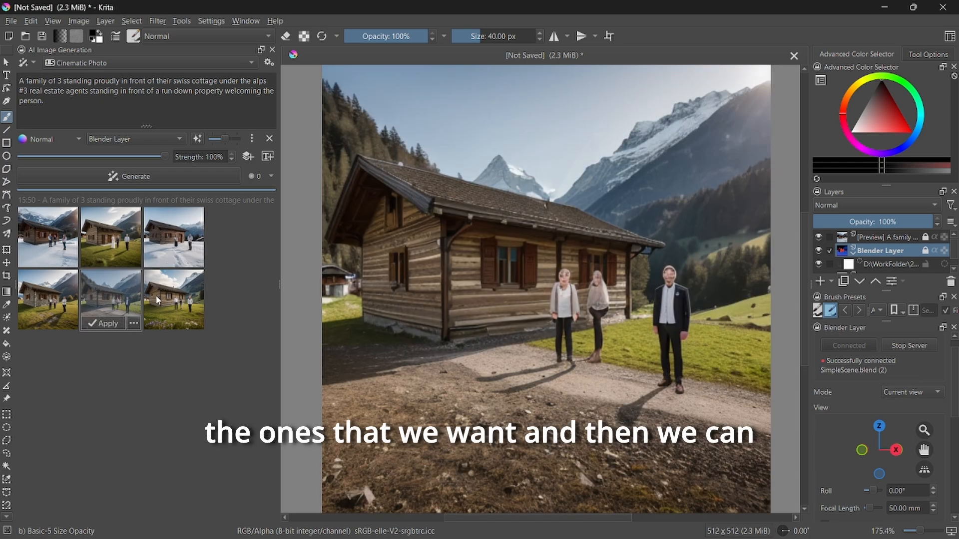
{"action": "left_click", "coordinate": [31, 301]}
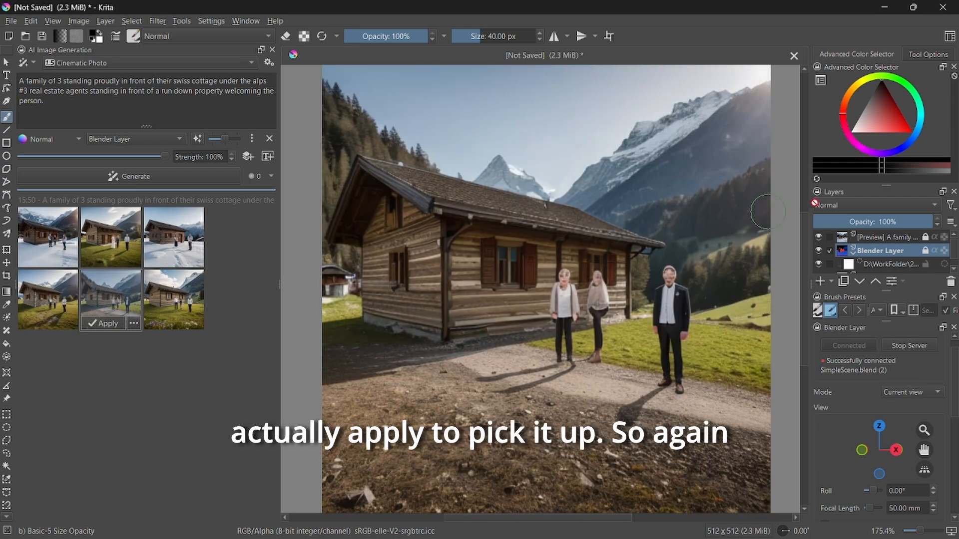
{"action": "left_click", "coordinate": [162, 296]}
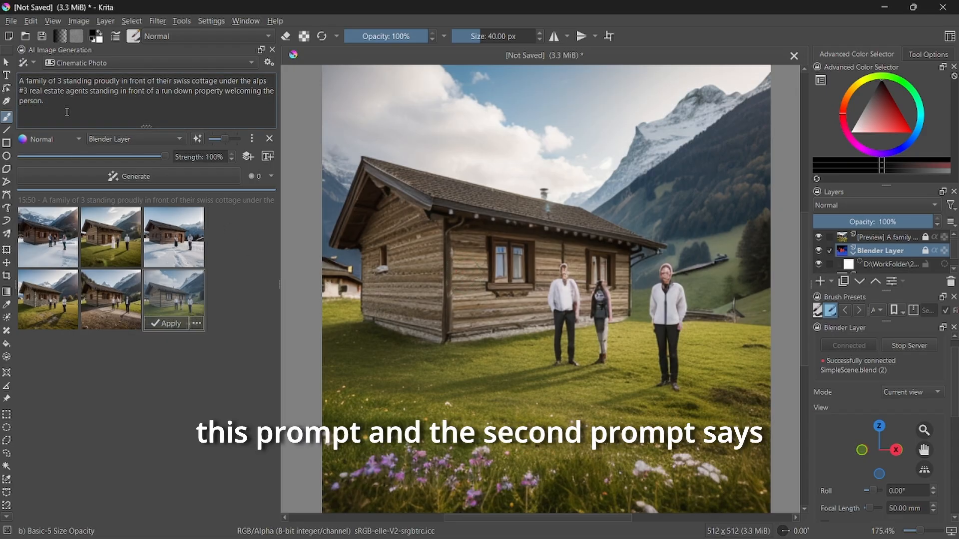
Comment out the Swiss cottage family prompt with #, activate the 3 real estate agents prompt, and generate new images.
{"action": "type", "text": "#"}
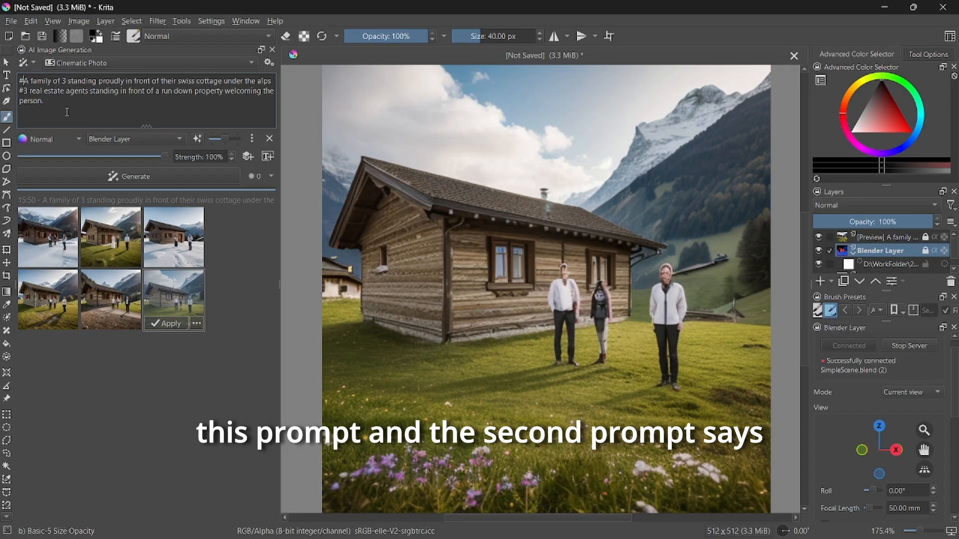
{"action": "left_click", "coordinate": [24, 92]}
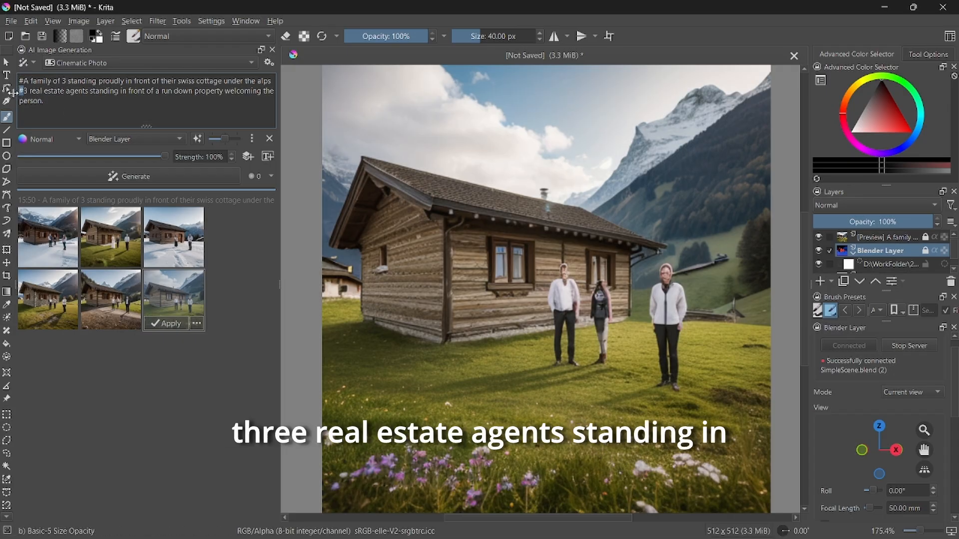
{"action": "key", "text": "BackSpace"}
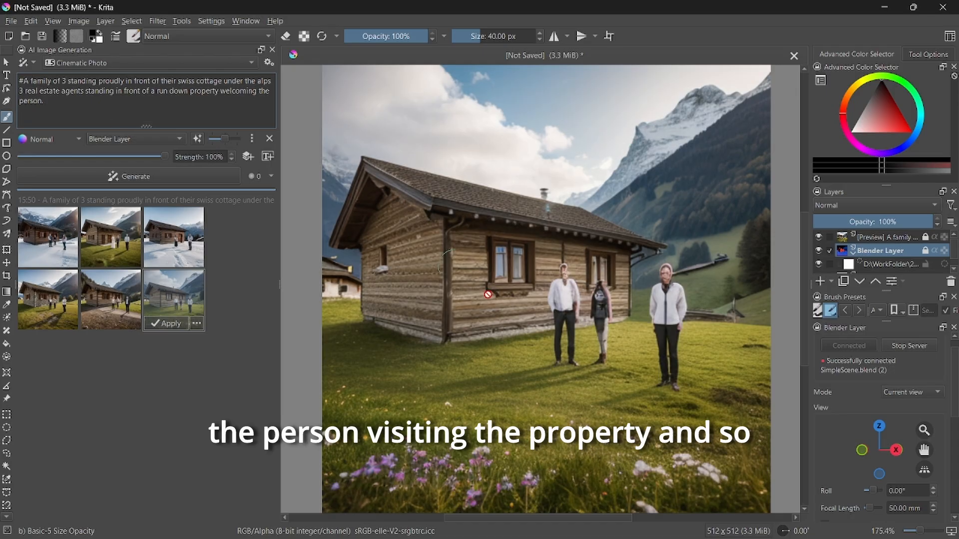
{"action": "left_click", "coordinate": [151, 177]}
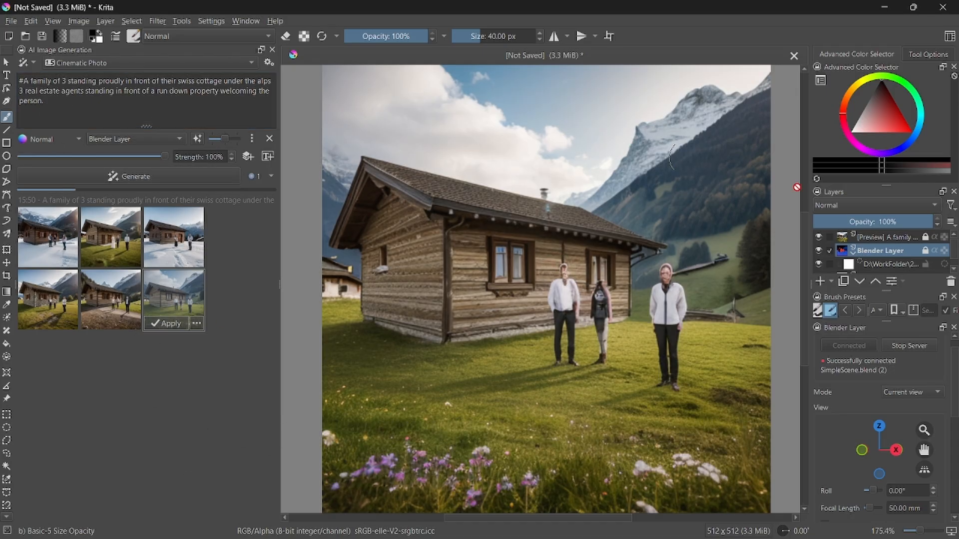
Dismiss the Swiss cottage preview and preview the generated real estate agent images, ending on the one with the mountain behind the house.
{"action": "left_click", "coordinate": [179, 292]}
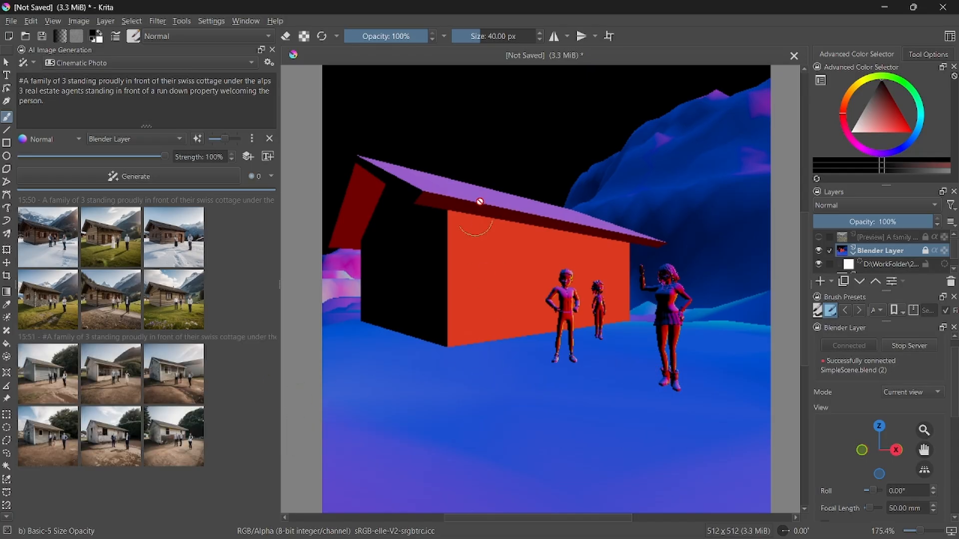
{"action": "left_click", "coordinate": [51, 383]}
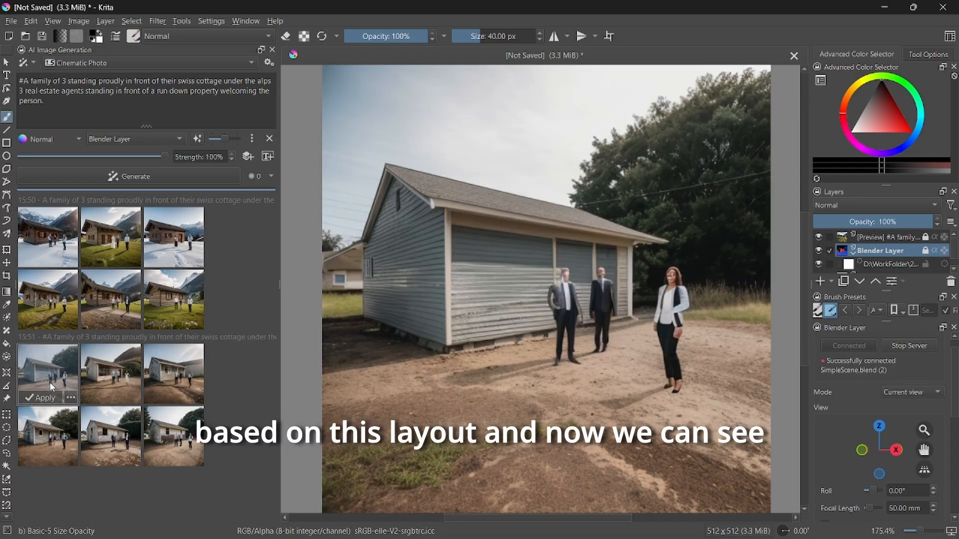
{"action": "left_click", "coordinate": [109, 385]}
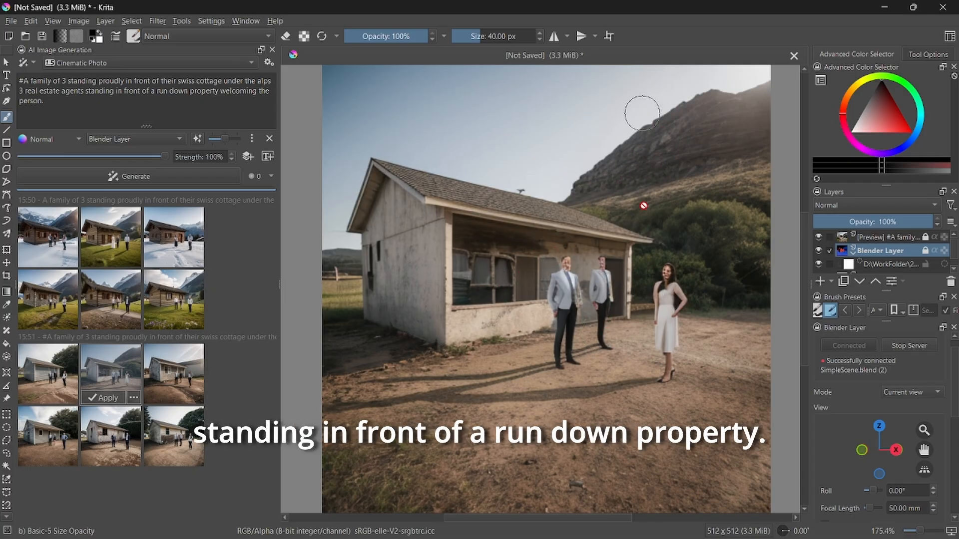
{"action": "left_click", "coordinate": [120, 438]}
{"action": "left_click", "coordinate": [121, 376]}
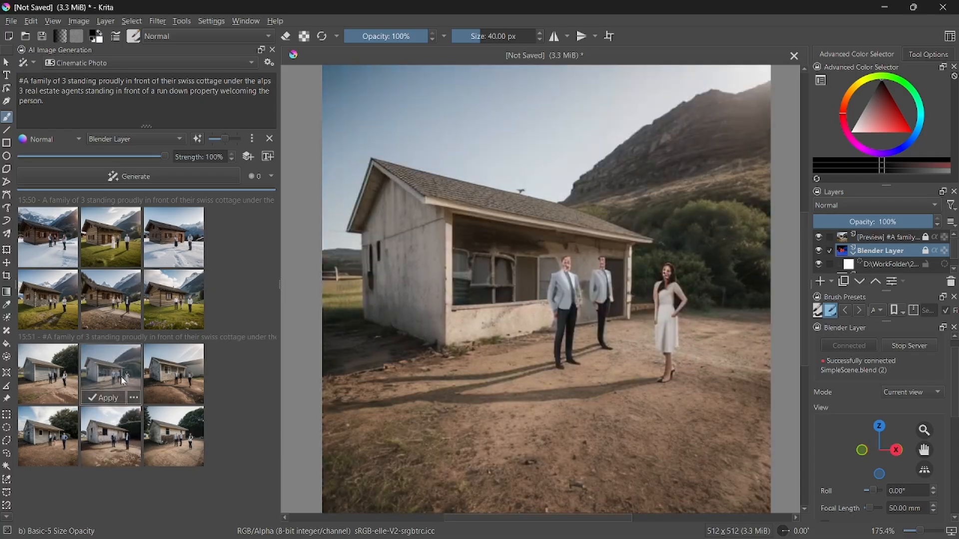
Toggle the preview layer's visibility repeatedly to compare the rendered real estate image with the Blender layout.
{"action": "left_click", "coordinate": [818, 238]}
{"action": "left_click", "coordinate": [818, 238]}
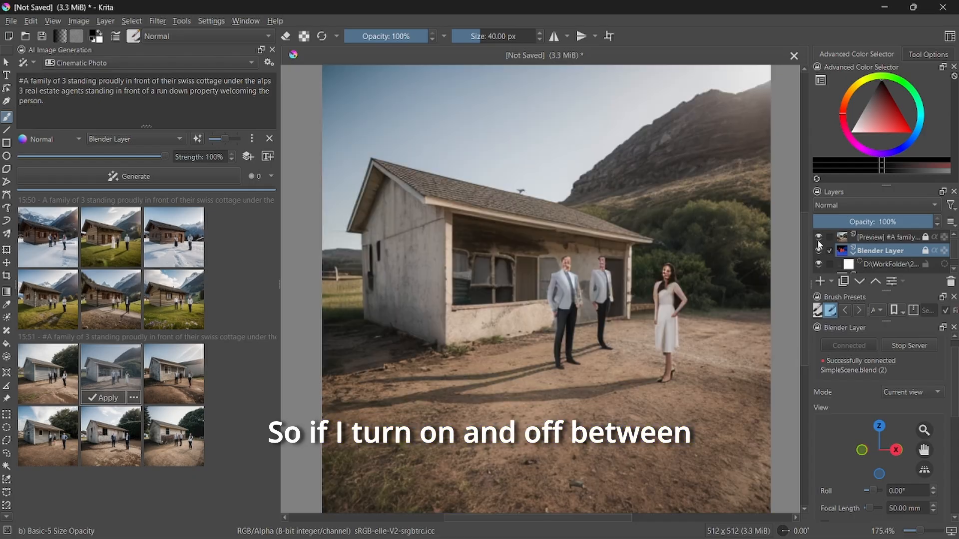
{"action": "left_click", "coordinate": [818, 238]}
{"action": "left_click", "coordinate": [818, 238]}
{"action": "left_click", "coordinate": [818, 238]}
{"action": "left_click", "coordinate": [818, 238]}
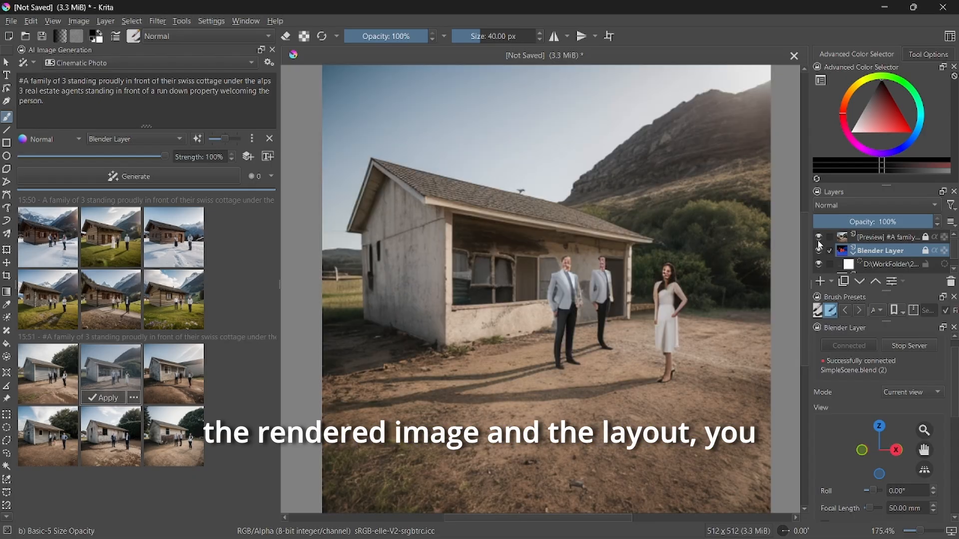
{"action": "left_click", "coordinate": [818, 239]}
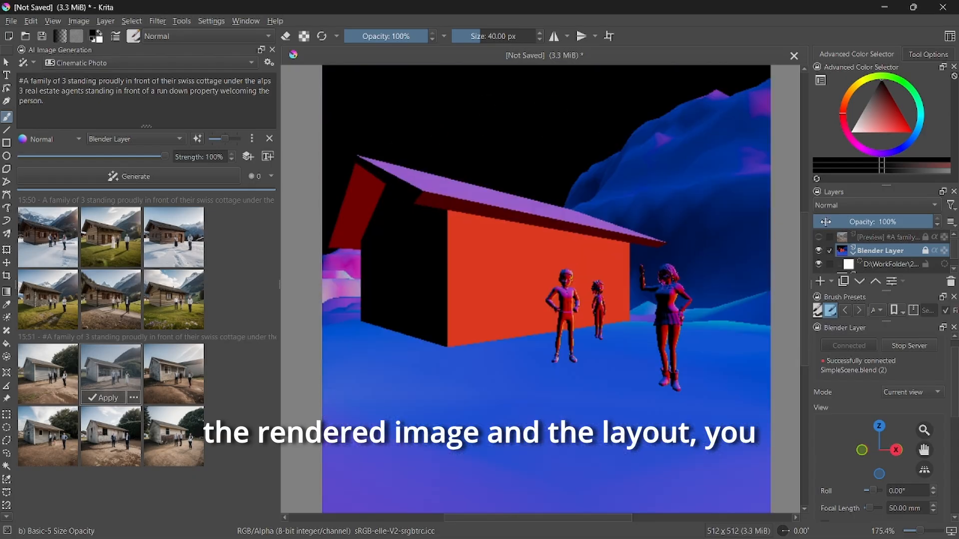
{"action": "left_click", "coordinate": [818, 239]}
{"action": "left_click", "coordinate": [818, 238]}
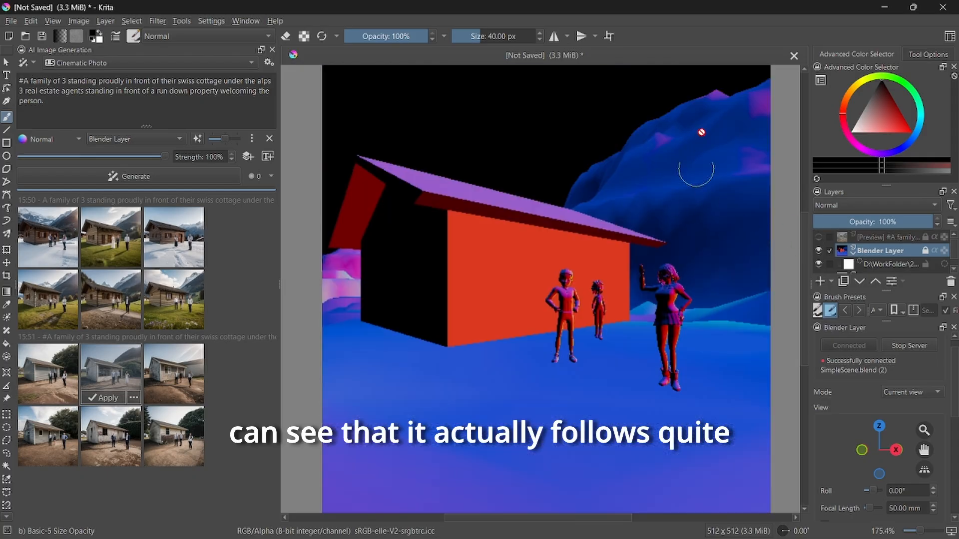
{"action": "left_click", "coordinate": [819, 238]}
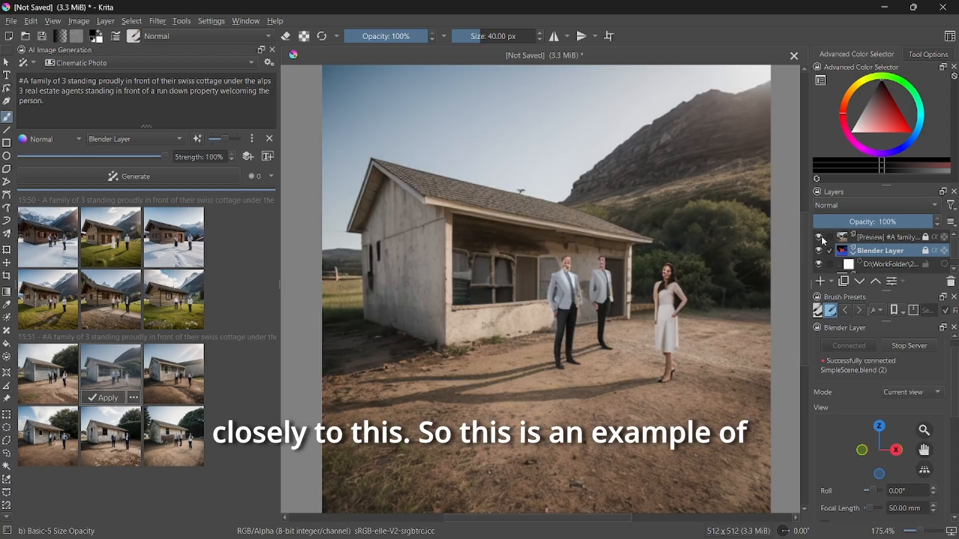
Preview the last two real estate agent images and hide the preview layer to show the Blender layout.
{"action": "left_click", "coordinate": [184, 435]}
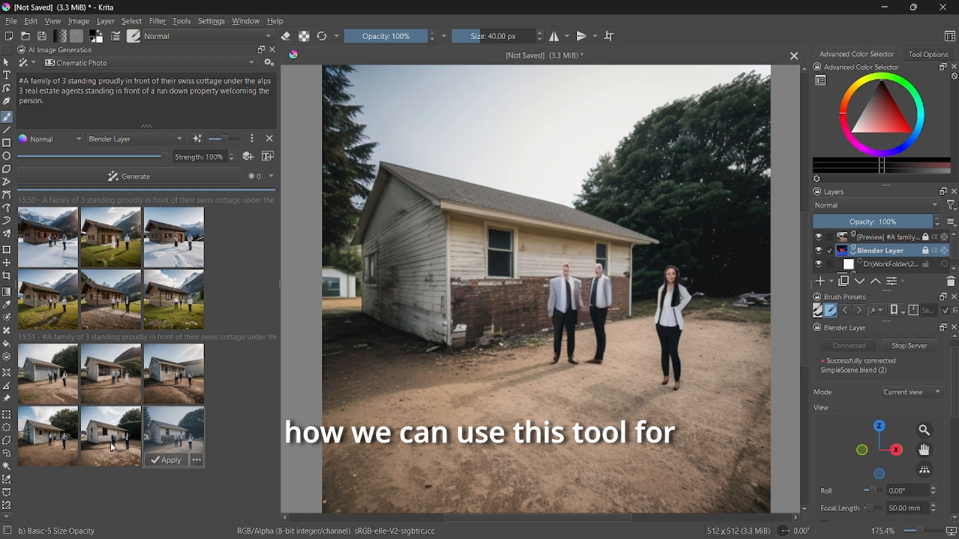
{"action": "left_click", "coordinate": [115, 443]}
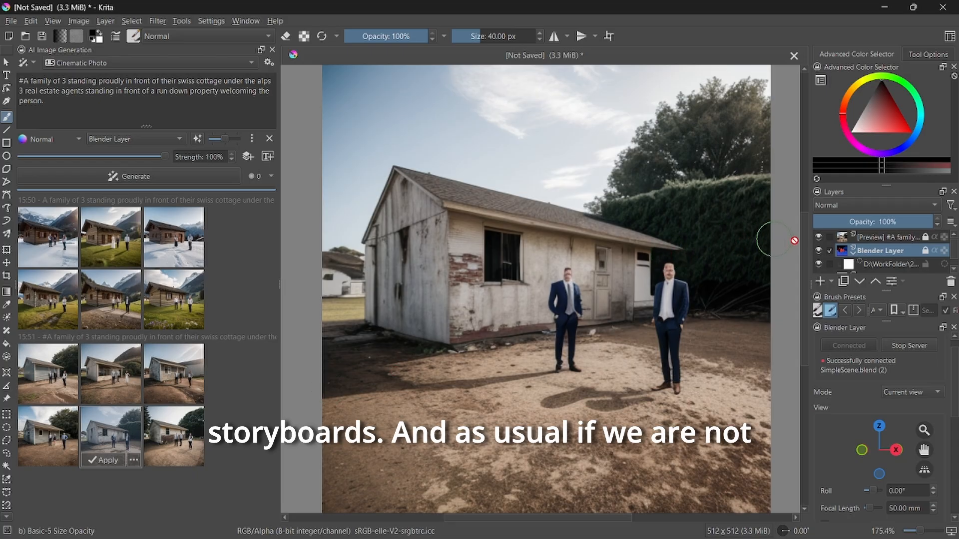
{"action": "left_click", "coordinate": [818, 236]}
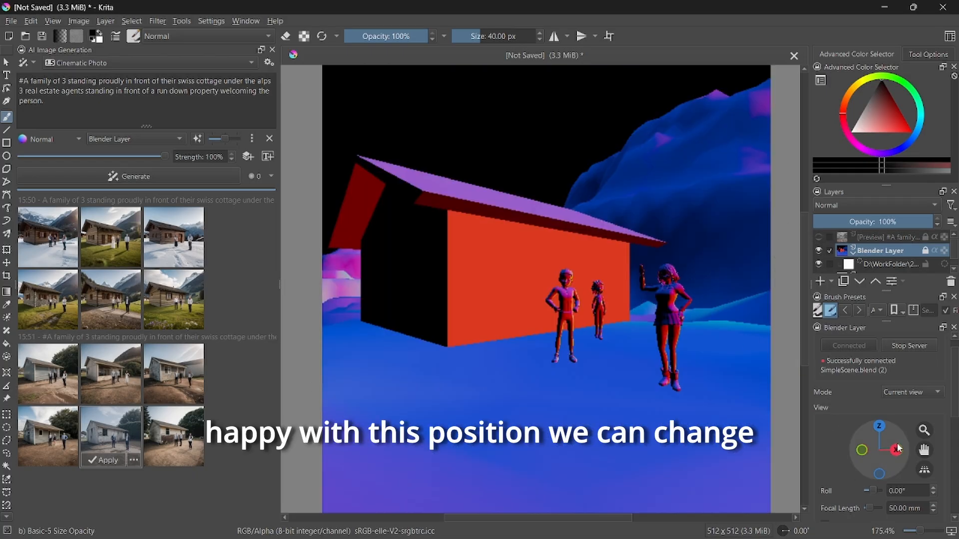
Generate new real estate agent images from a Blender Layer view orbited toward the house's long front wall, with a 46.30 mm focal length.
{"action": "left_click_drag", "start_coordinate": [894, 446], "coordinate": [868, 446]}
{"action": "left_click_drag", "start_coordinate": [924, 471], "coordinate": [892, 475]}
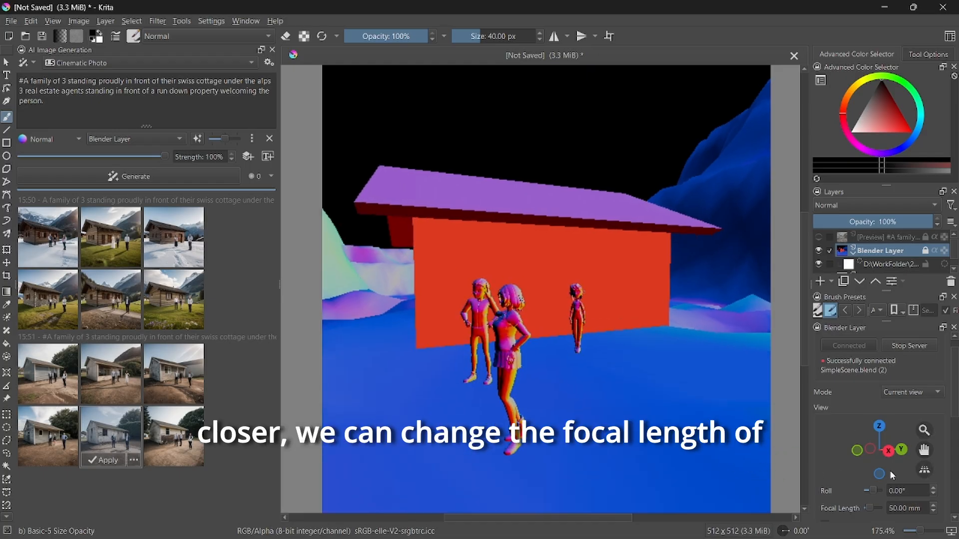
{"action": "left_click", "coordinate": [934, 506]}
{"action": "left_click", "coordinate": [934, 506]}
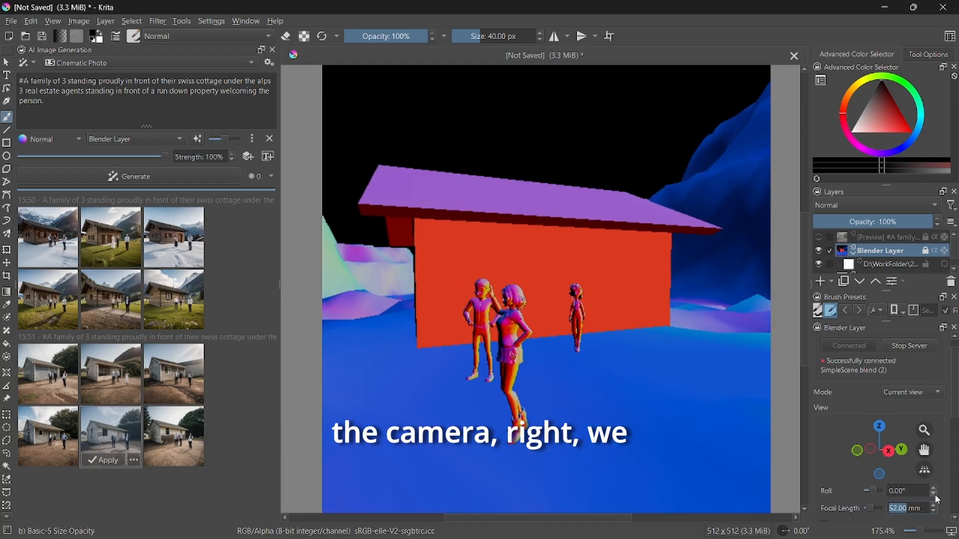
{"action": "left_click", "coordinate": [935, 506]}
{"action": "left_click", "coordinate": [933, 505]}
{"action": "left_click_drag", "start_coordinate": [868, 509], "coordinate": [869, 512]}
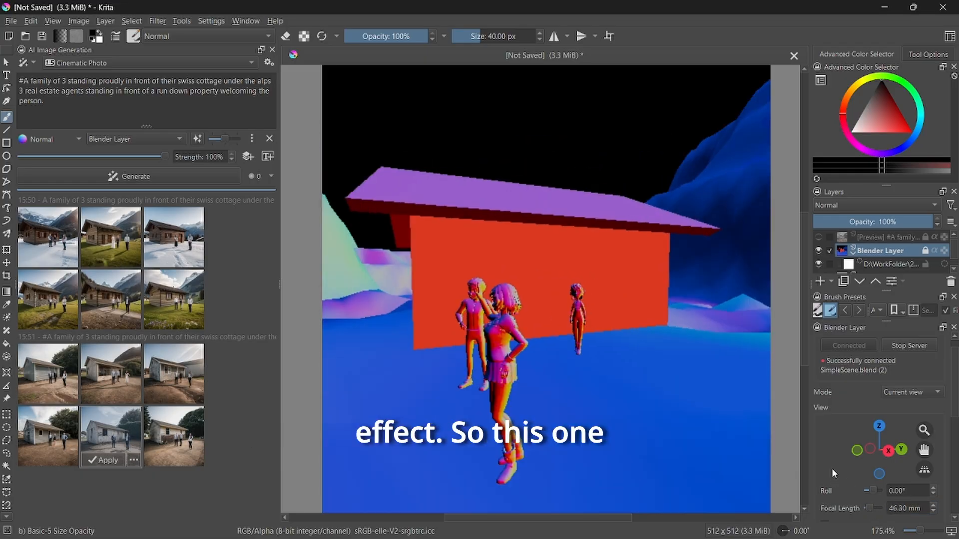
{"action": "left_click_drag", "start_coordinate": [879, 441], "coordinate": [883, 441]}
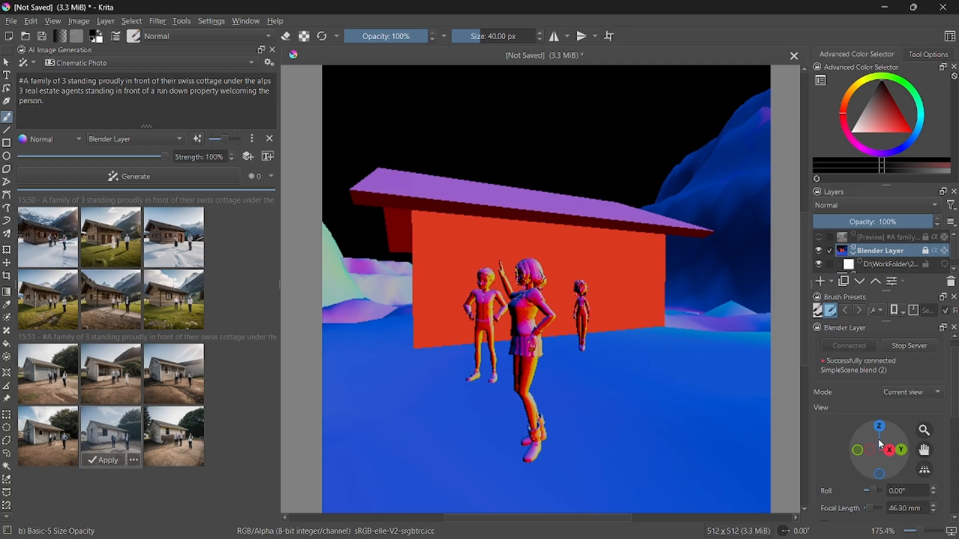
{"action": "left_click", "coordinate": [139, 175]}
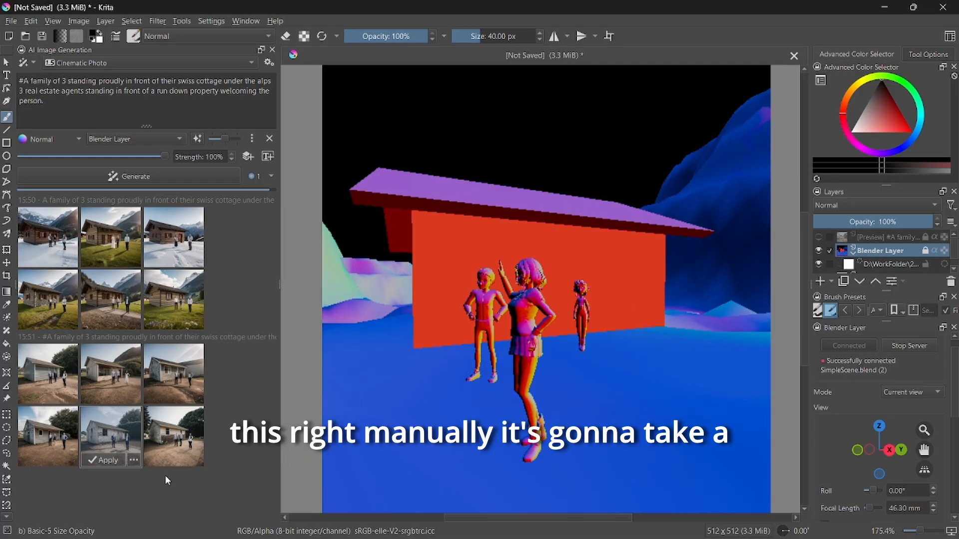
Preview the newly generated real estate images, ending on the sunset one, and compare it with the Blender layout.
{"action": "left_click", "coordinate": [53, 442]}
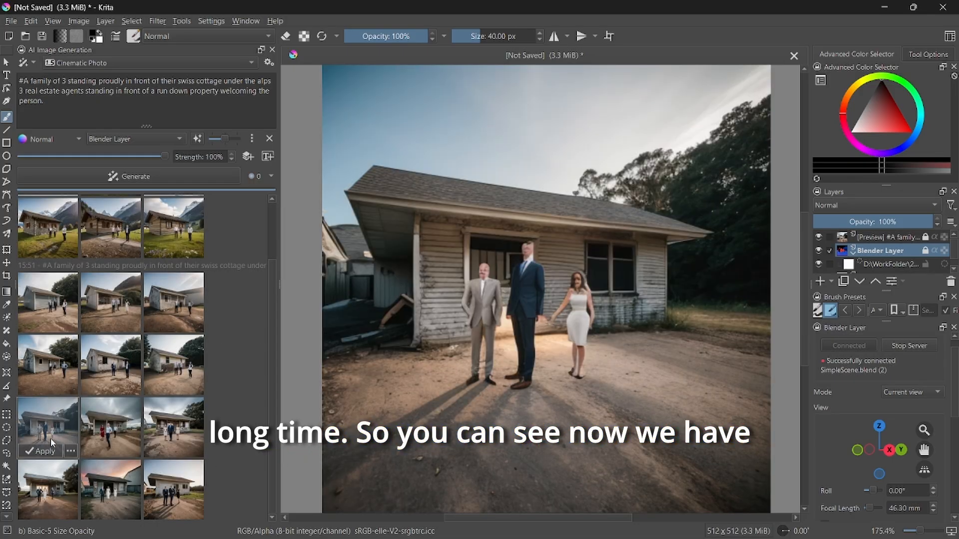
{"action": "left_click", "coordinate": [105, 442]}
{"action": "left_click", "coordinate": [169, 454]}
{"action": "left_click", "coordinate": [163, 484]}
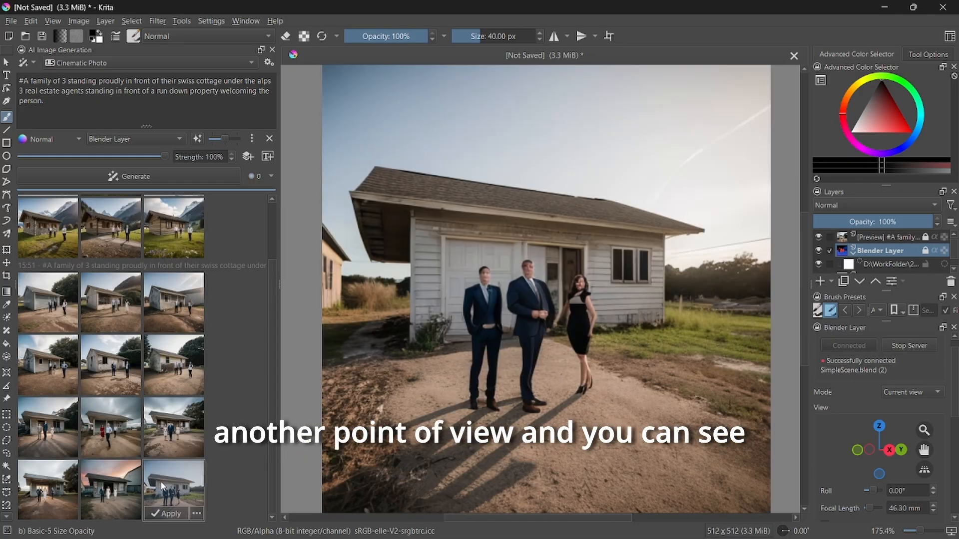
{"action": "left_click", "coordinate": [116, 492]}
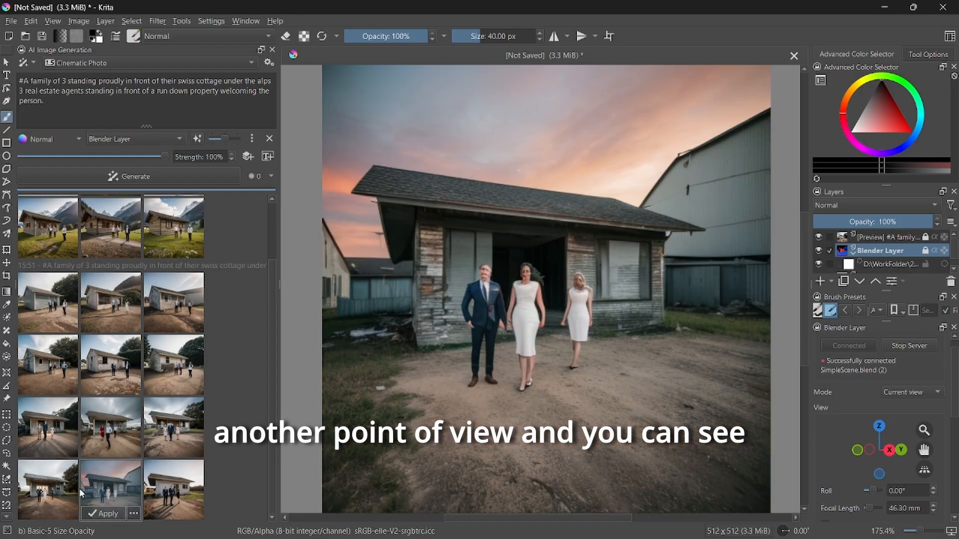
{"action": "left_click", "coordinate": [819, 237]}
{"action": "left_click", "coordinate": [819, 237]}
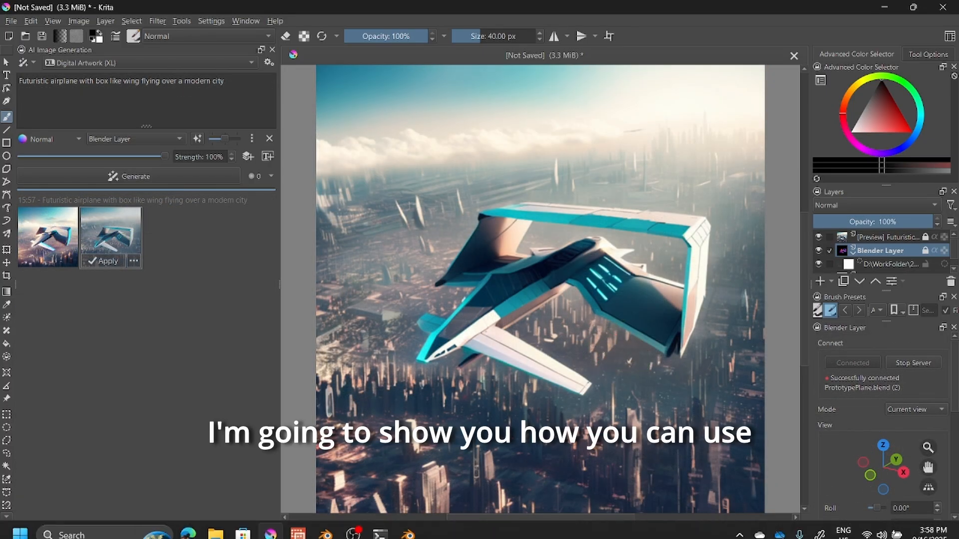
Switch to Blender to inspect the PrototypePlane aircraft model in the viewport, and return to Krita.
{"action": "left_click", "coordinate": [409, 534]}
{"action": "mouse_move", "coordinate": [504, 343]}
{"action": "left_mouse_down"}
{"action": "mouse_move", "coordinate": [499, 326]}
{"action": "mouse_move", "coordinate": [537, 336]}
{"action": "mouse_move", "coordinate": [587, 329]}
{"action": "mouse_move", "coordinate": [496, 320]}
{"action": "mouse_move", "coordinate": [474, 355]}
{"action": "mouse_move", "coordinate": [472, 331]}
{"action": "mouse_move", "coordinate": [488, 346]}
{"action": "mouse_move", "coordinate": [500, 336]}
{"action": "left_mouse_up"}
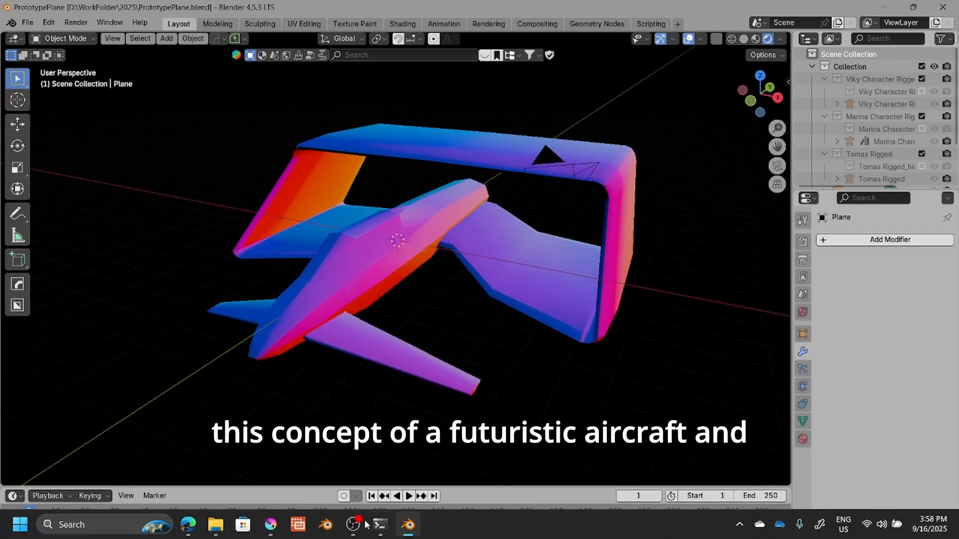
{"action": "left_click", "coordinate": [270, 524]}
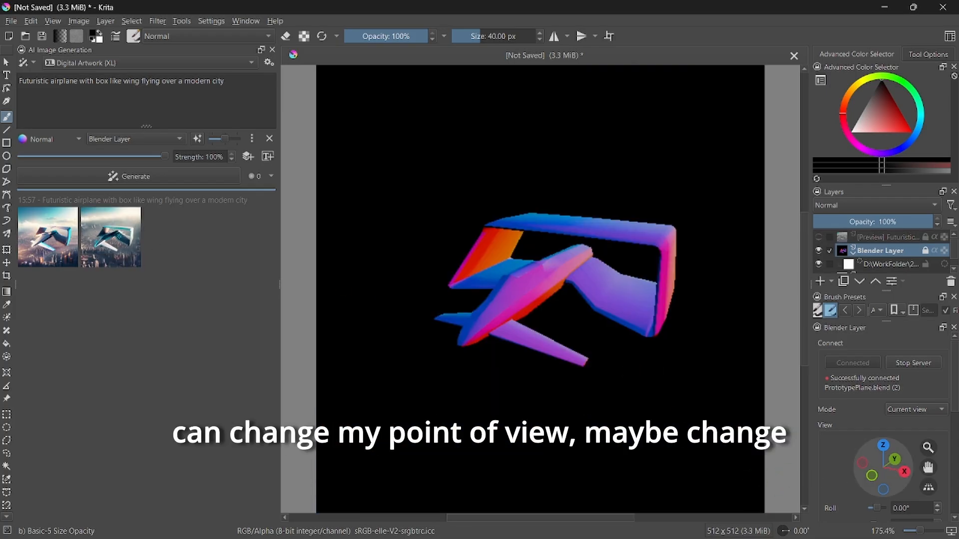
Generate futuristic airplane images from a Blender Layer view orbited to the aircraft's other side, zoomed in, with a 67 mm focal length.
{"action": "left_click_drag", "start_coordinate": [883, 468], "coordinate": [933, 484]}
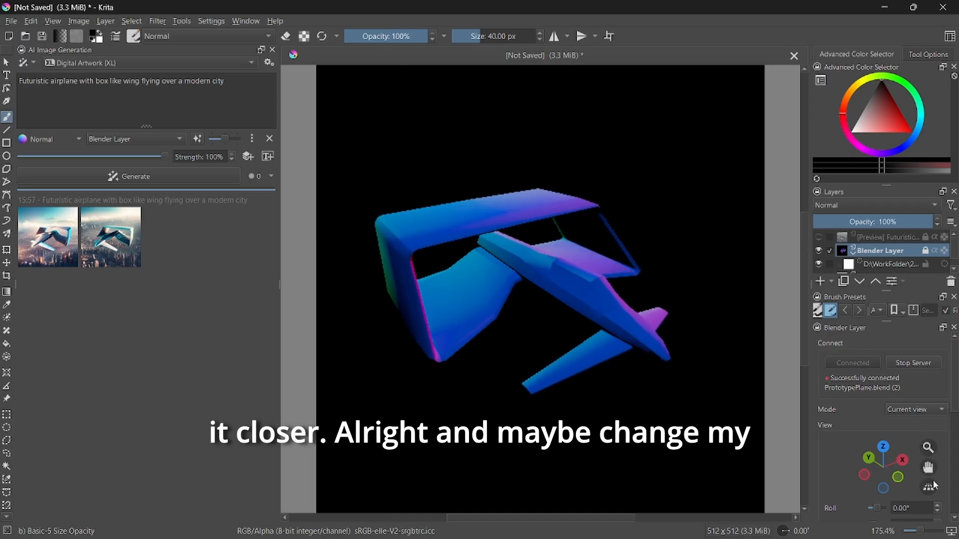
{"action": "scroll", "coordinate": [953, 465], "scroll_direction": "down", "scroll_amount": 3}
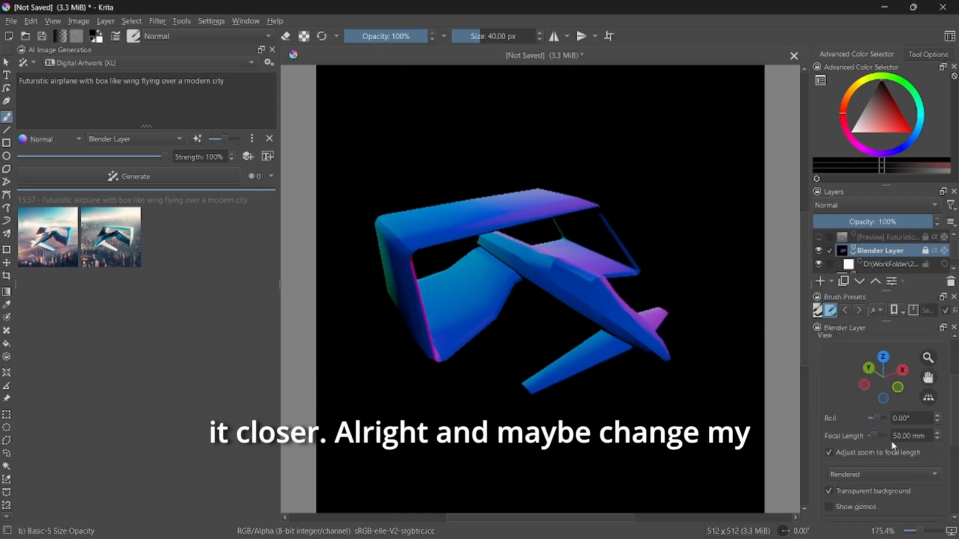
{"action": "left_click", "coordinate": [937, 433]}
{"action": "left_click", "coordinate": [937, 433]}
{"action": "left_click", "coordinate": [938, 432]}
{"action": "left_click", "coordinate": [938, 432]}
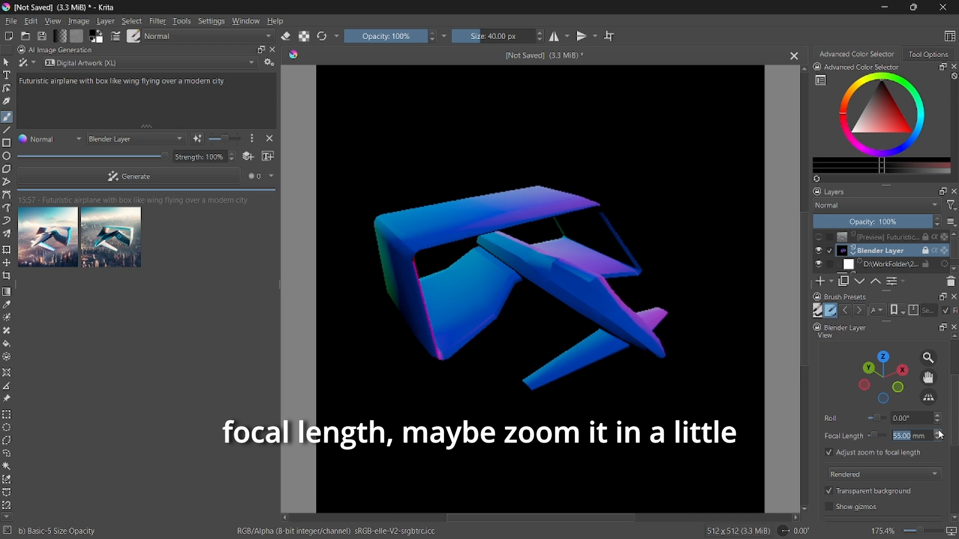
{"action": "left_click", "coordinate": [938, 432]}
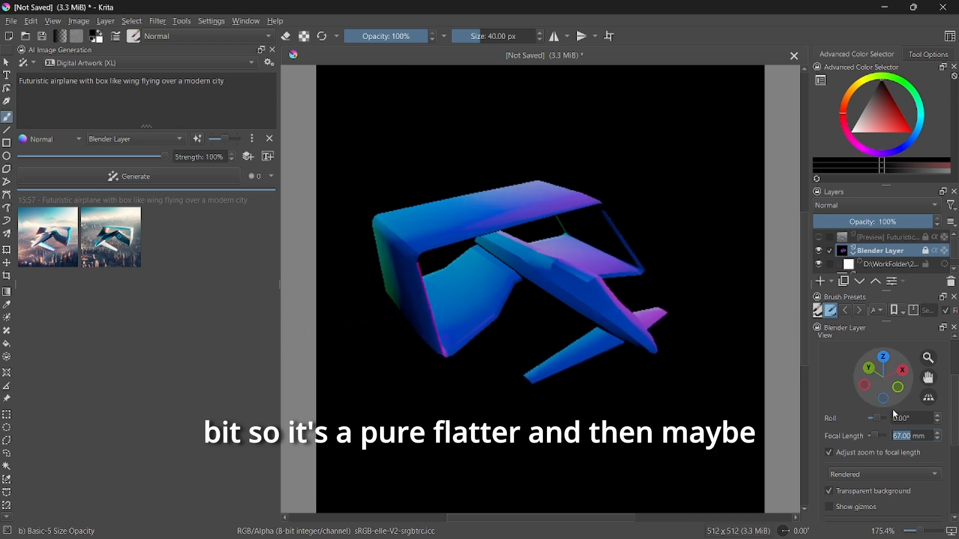
{"action": "left_click_drag", "start_coordinate": [928, 358], "coordinate": [913, 389]}
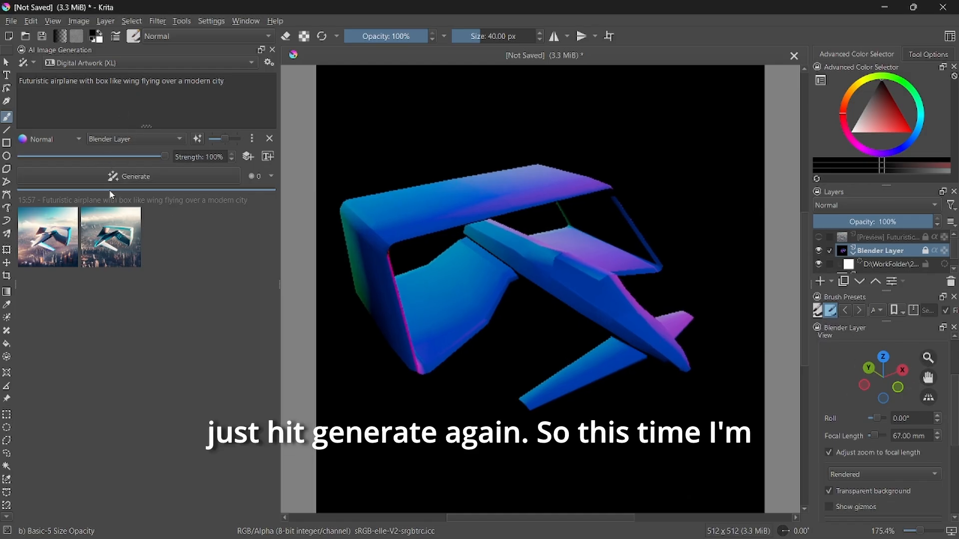
{"action": "left_click", "coordinate": [114, 178]}
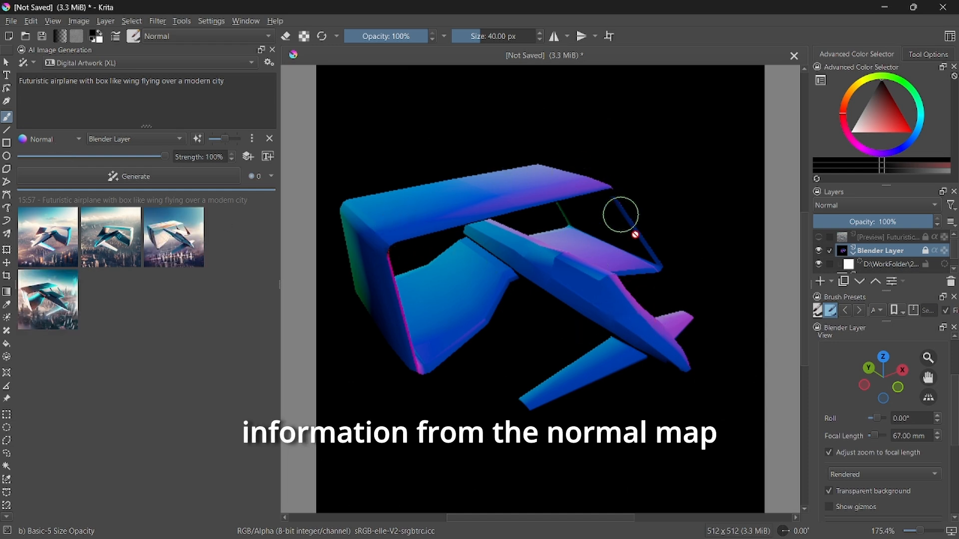
Preview the two new futuristic airplane images, ending on the white and blue aircraft with orange accents.
{"action": "left_click", "coordinate": [191, 251]}
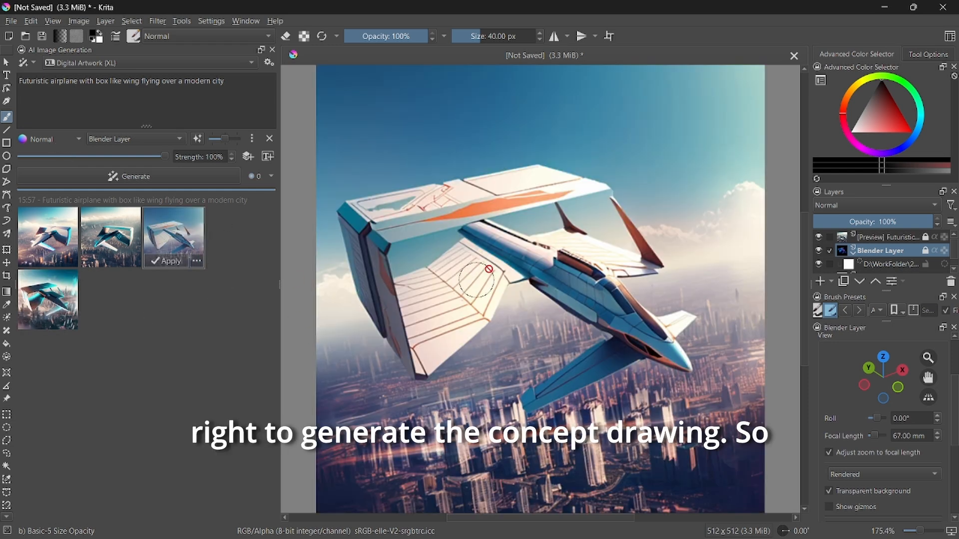
{"action": "left_click", "coordinate": [59, 307]}
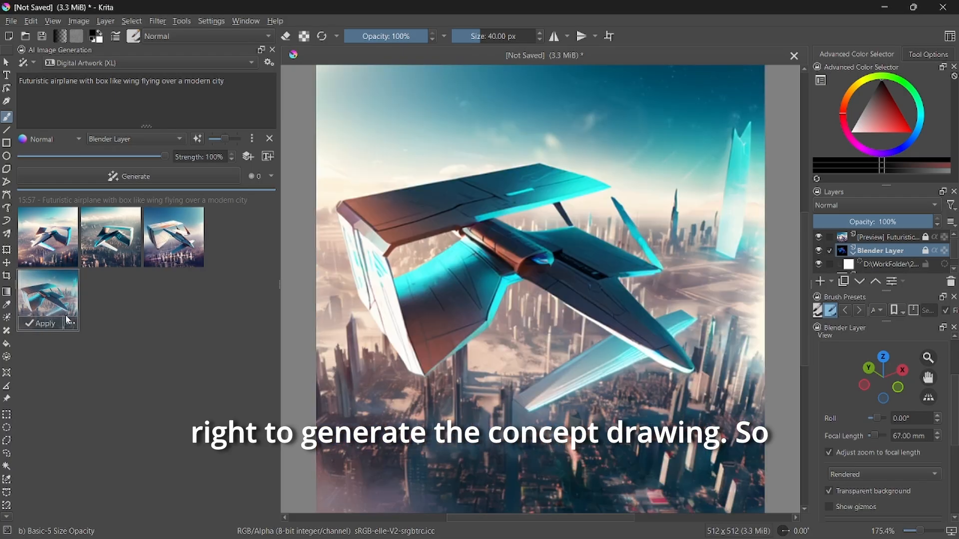
{"action": "left_click", "coordinate": [181, 248]}
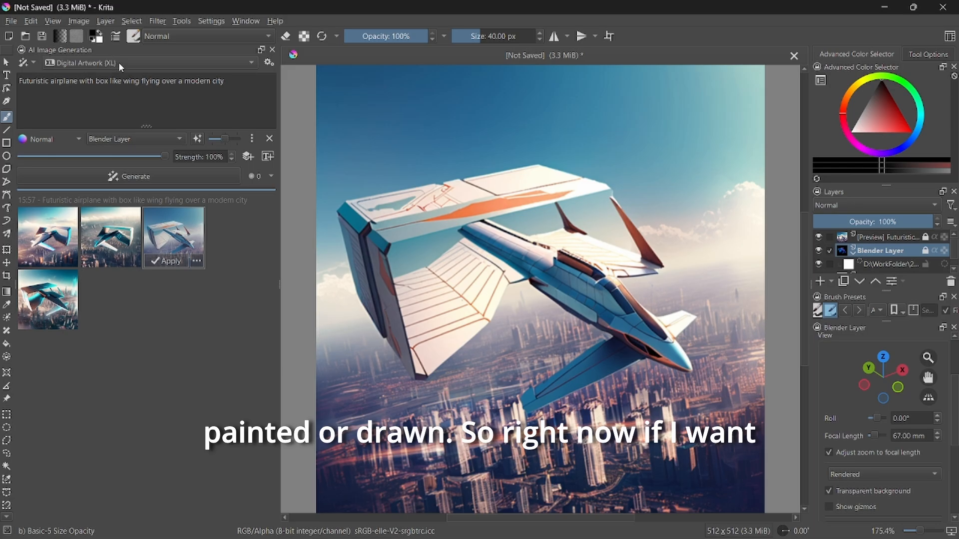
Change the generation style to Cinematic Photo (XL) and generate new airplane images from the same view.
{"action": "left_click", "coordinate": [150, 62]}
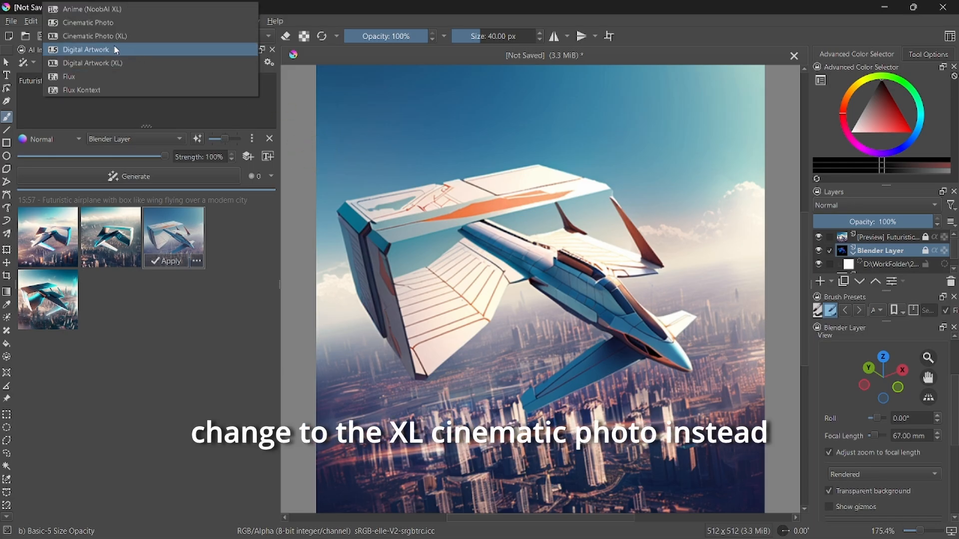
{"action": "left_click", "coordinate": [94, 36]}
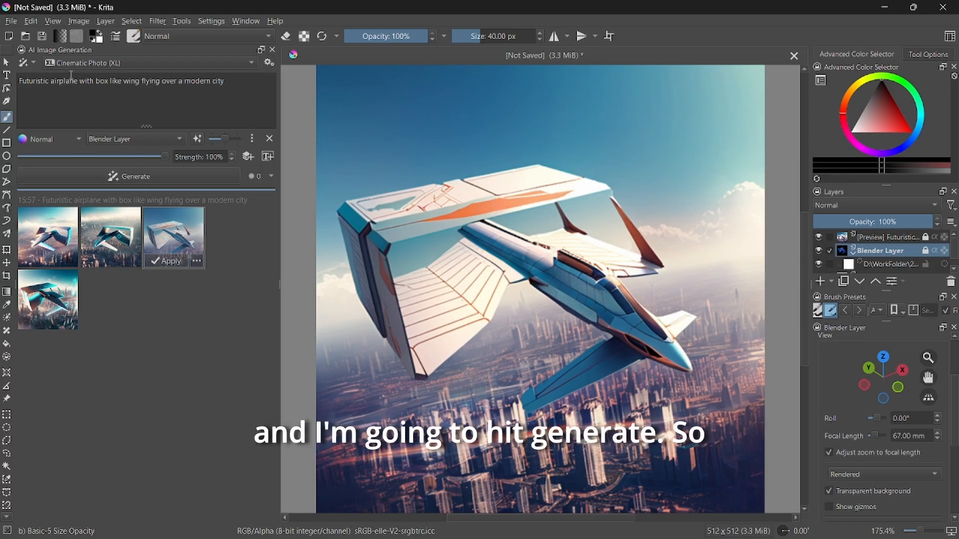
{"action": "left_click", "coordinate": [122, 179]}
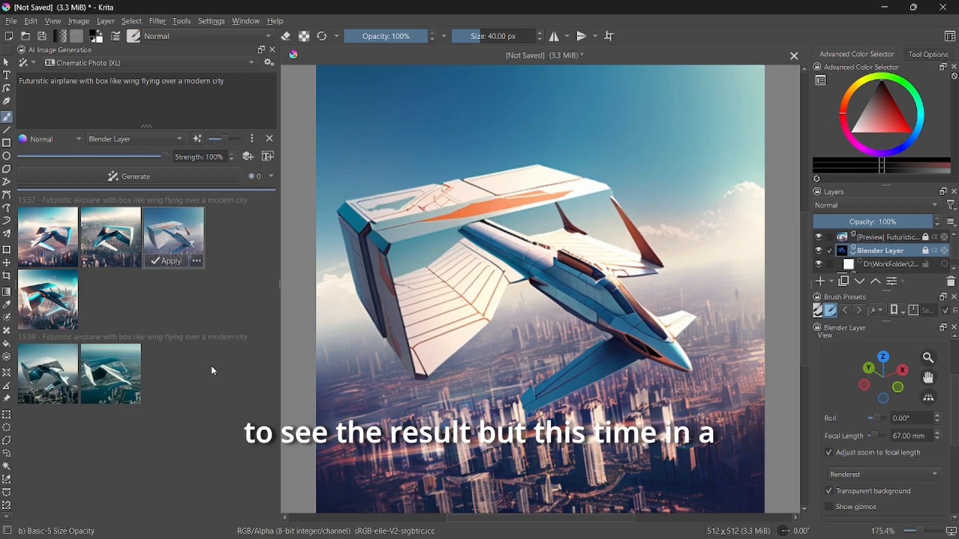
Preview and compare the two Cinematic Photo airplane images, and close the preview to show the Blender Layer again.
{"action": "left_click", "coordinate": [62, 388]}
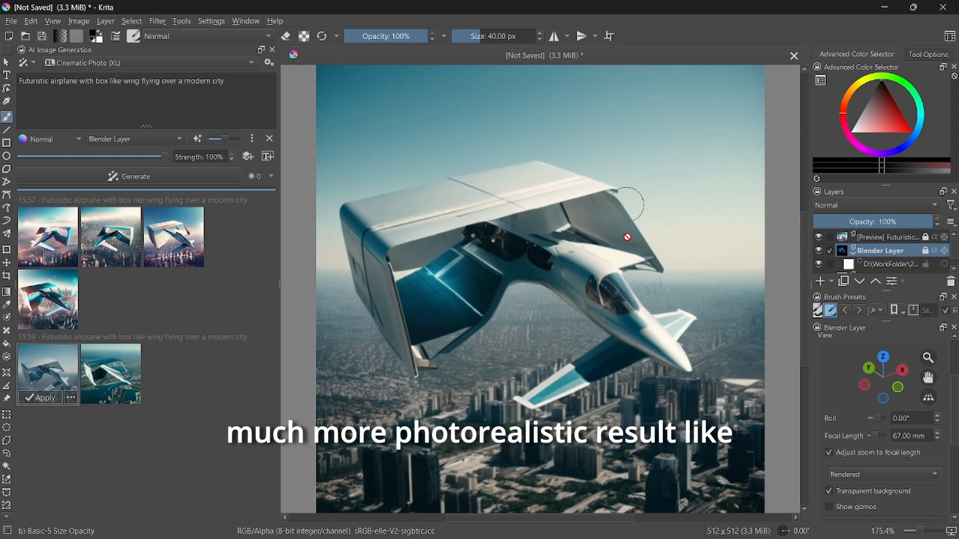
{"action": "left_click", "coordinate": [107, 377]}
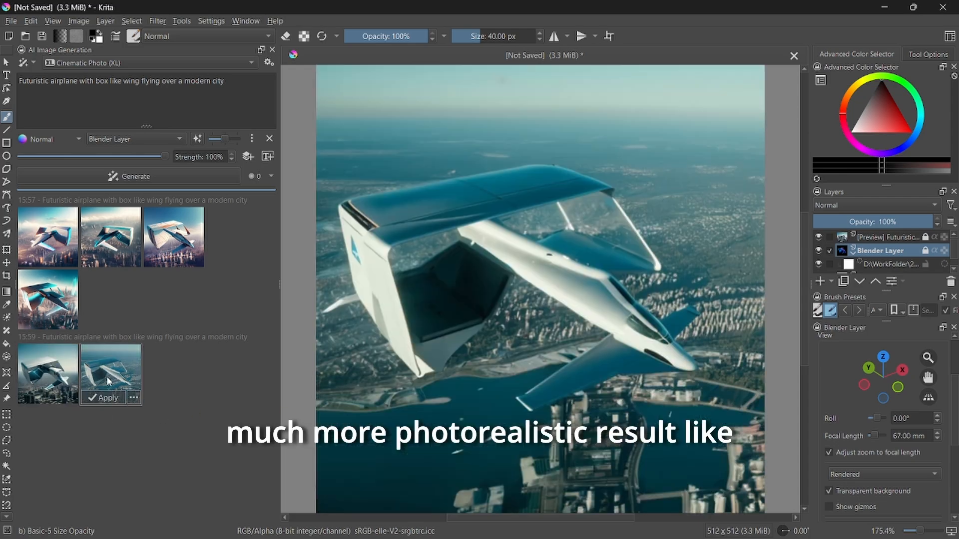
{"action": "left_click", "coordinate": [40, 379]}
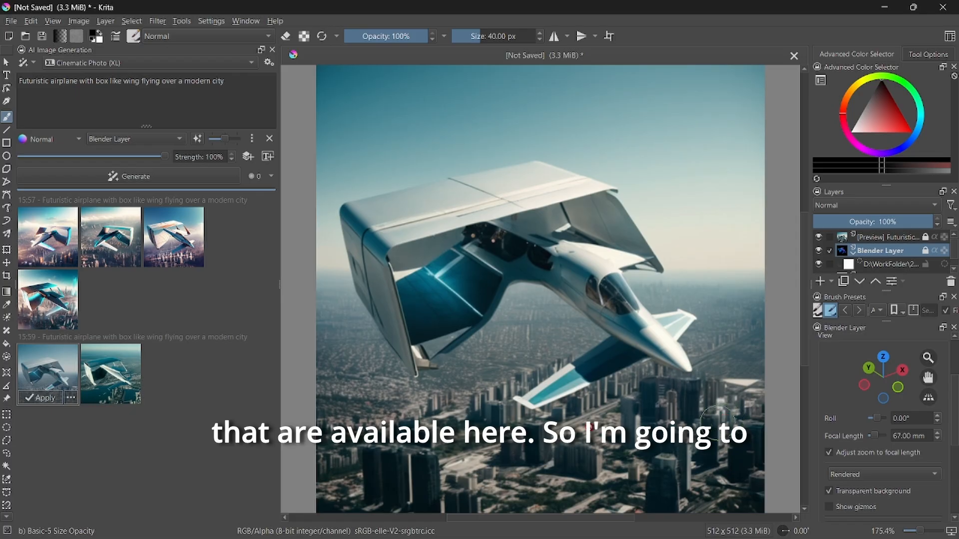
{"action": "left_click", "coordinate": [58, 373]}
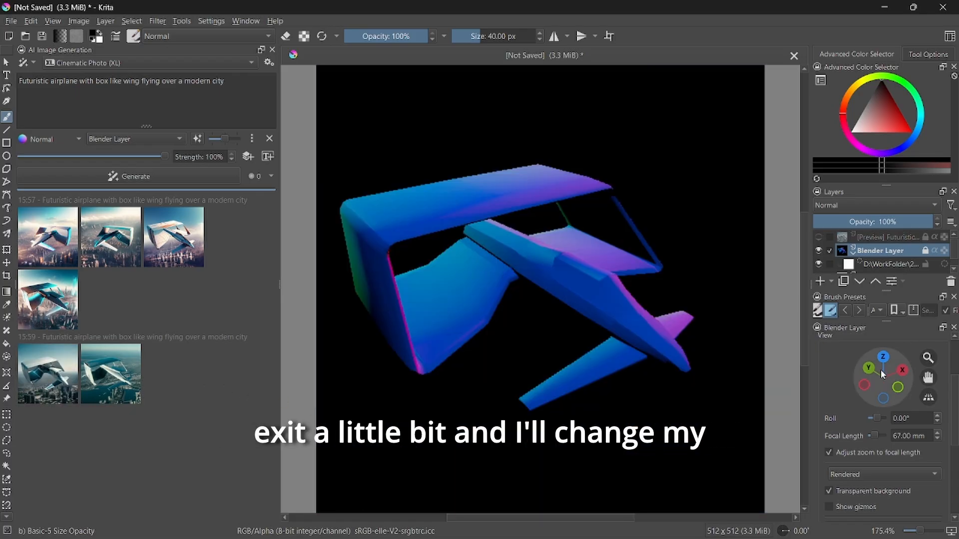
Generate airplane images from a Blender Layer view orbited to the aircraft's front, slightly from above, with a 46.30 mm focal length.
{"action": "left_click_drag", "start_coordinate": [883, 377], "coordinate": [853, 379]}
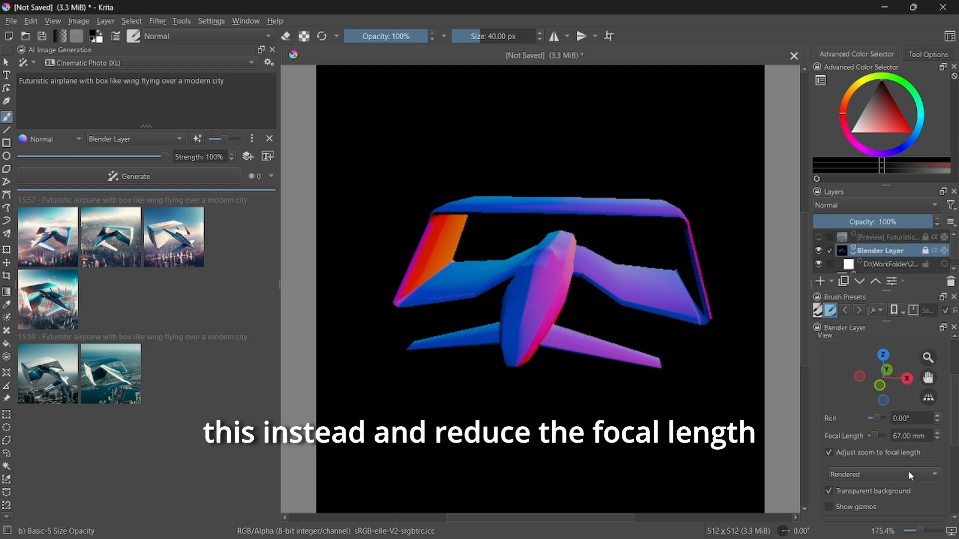
{"action": "left_click_drag", "start_coordinate": [879, 436], "coordinate": [871, 433]}
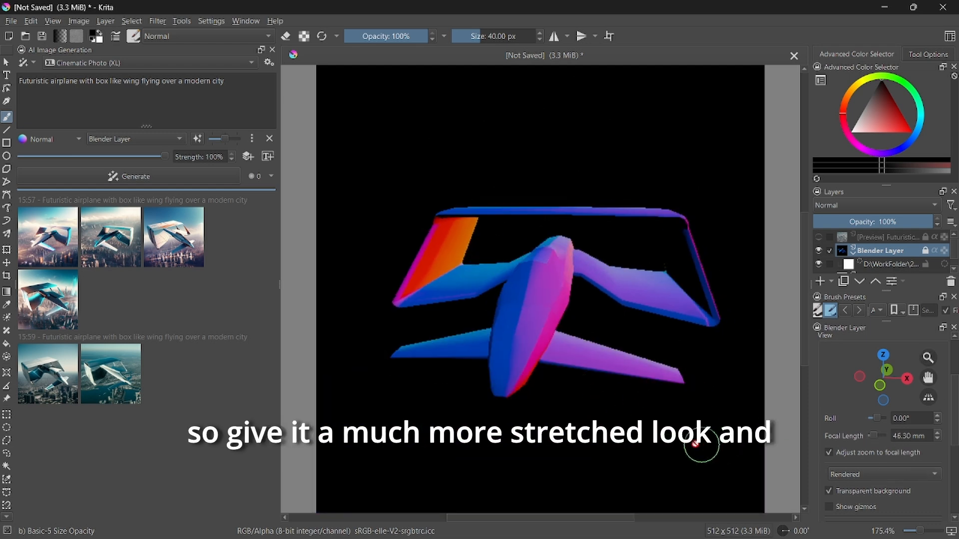
{"action": "left_click_drag", "start_coordinate": [906, 377], "coordinate": [896, 378]}
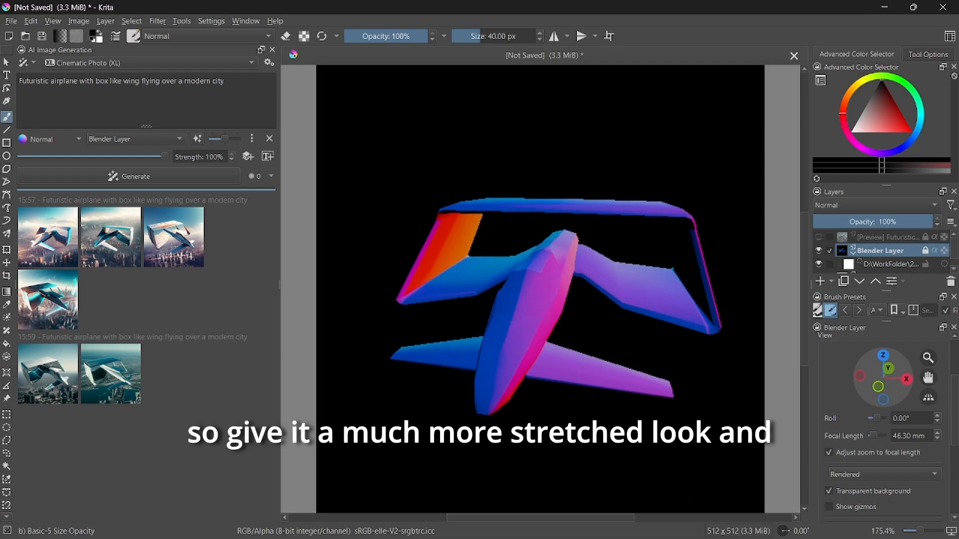
{"action": "left_click", "coordinate": [139, 177]}
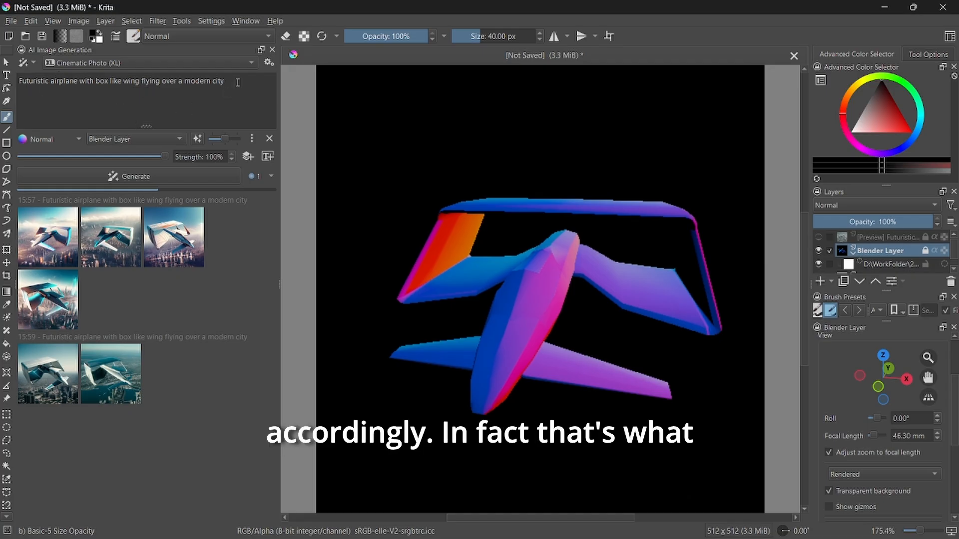
Change the prompt to "Futuristic space craft flying over the atmosphere of Jupiter".
{"action": "mouse_move", "coordinate": [237, 82]}
{"action": "left_mouse_down"}
{"action": "mouse_move", "coordinate": [10, 85]}
{"action": "mouse_move", "coordinate": [248, 87]}
{"action": "left_mouse_up"}
{"action": "left_click", "coordinate": [112, 93]}
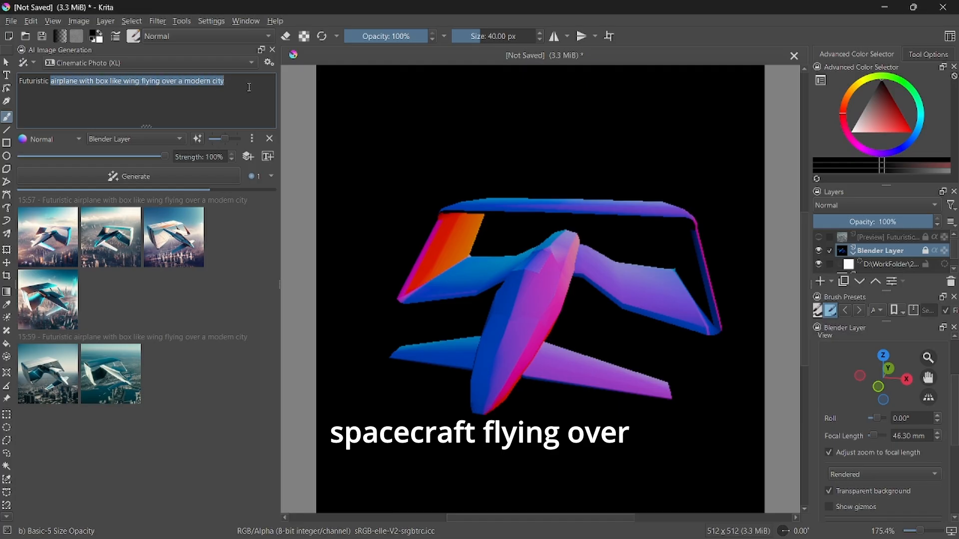
{"action": "type", "text": "space craft fl"}
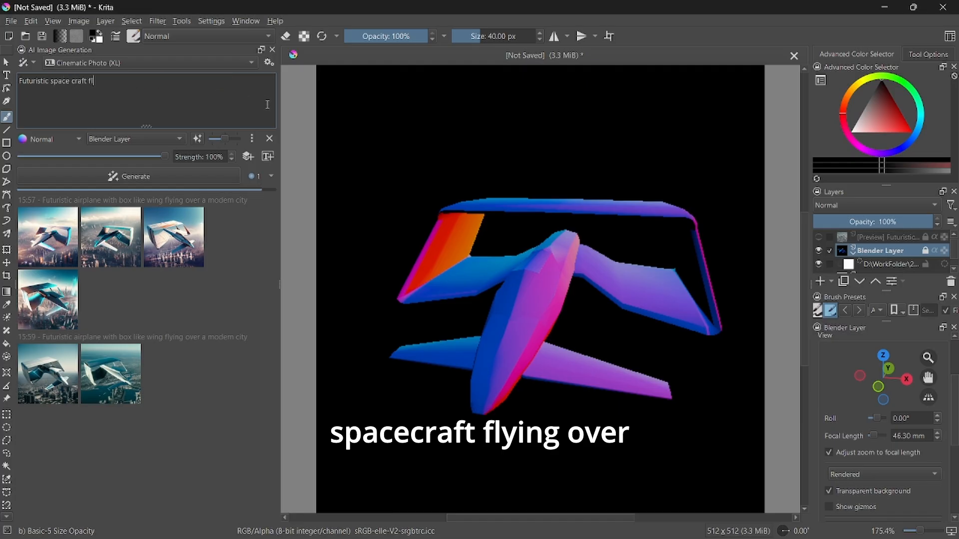
{"action": "type", "text": " the "}
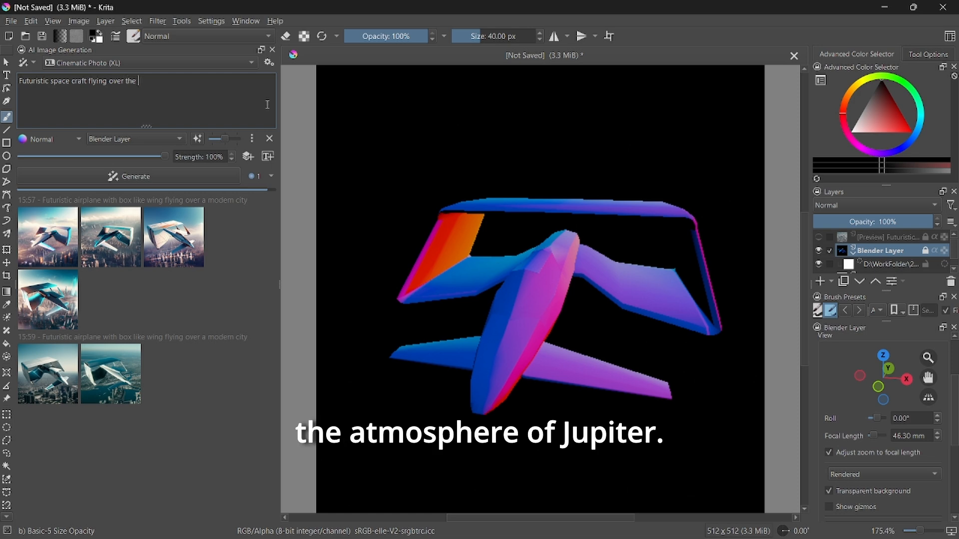
{"action": "type", "text": "ats"}
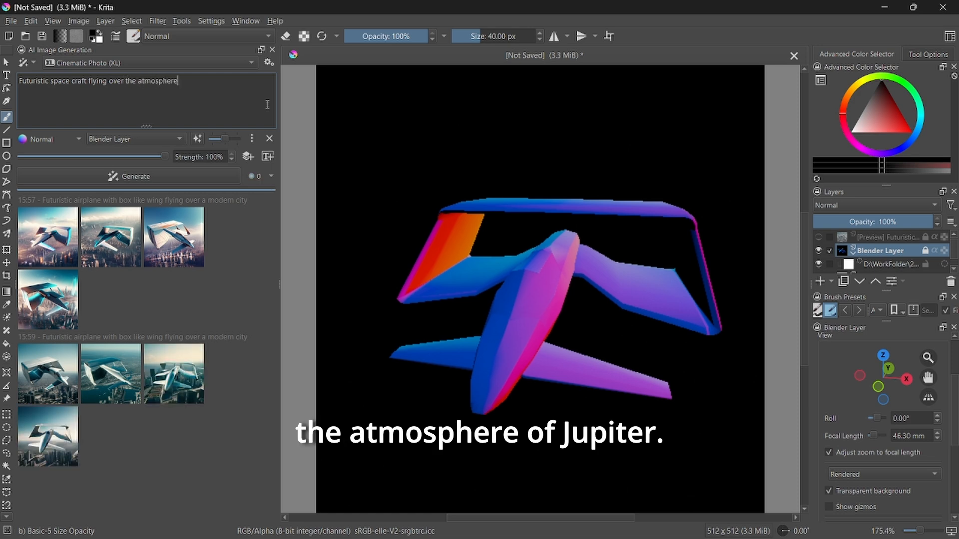
{"action": "type", "text": "iter"}
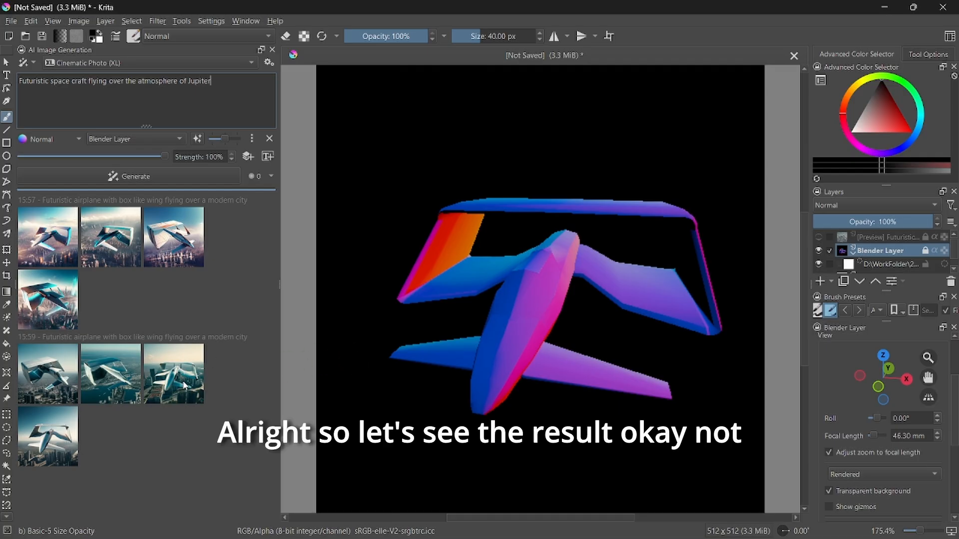
Preview the two new front-view airplane images, and close the preview.
{"action": "left_click", "coordinate": [184, 385]}
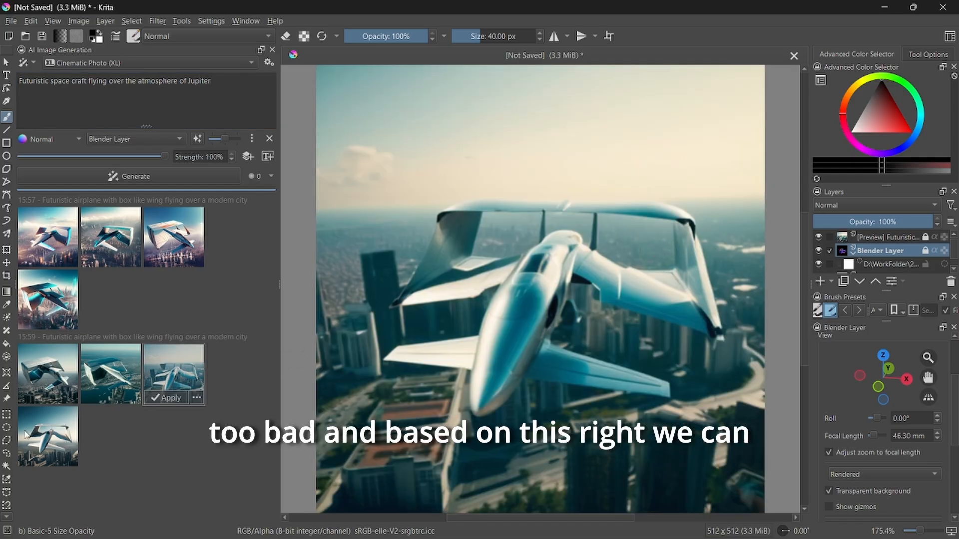
{"action": "left_click", "coordinate": [42, 432]}
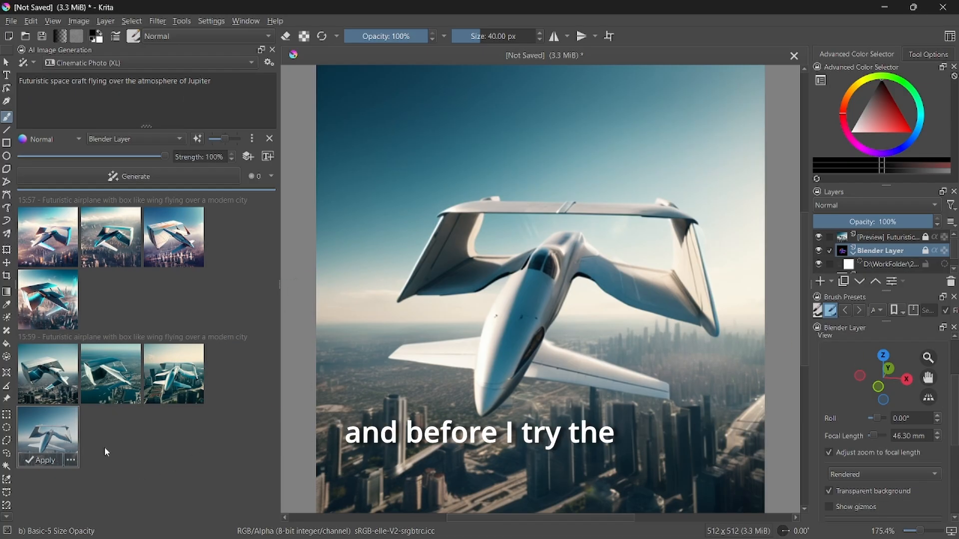
{"action": "left_click", "coordinate": [54, 429]}
Generate Jupiter spacecraft images from a lower, nearly level front view of the aircraft.
{"action": "mouse_move", "coordinate": [890, 386]}
{"action": "left_mouse_down"}
{"action": "mouse_move", "coordinate": [880, 391]}
{"action": "mouse_move", "coordinate": [879, 370]}
{"action": "mouse_move", "coordinate": [885, 375]}
{"action": "left_mouse_up"}
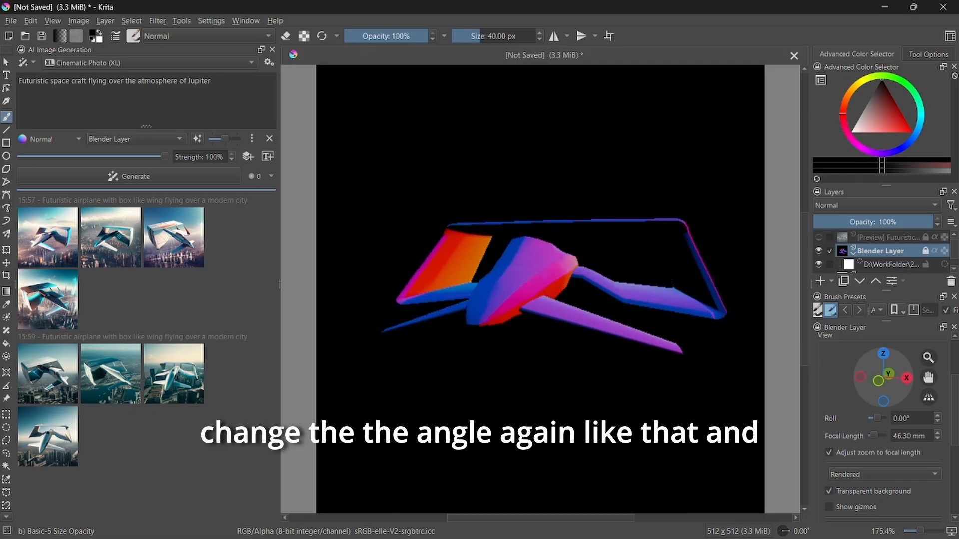
{"action": "left_click", "coordinate": [141, 179]}
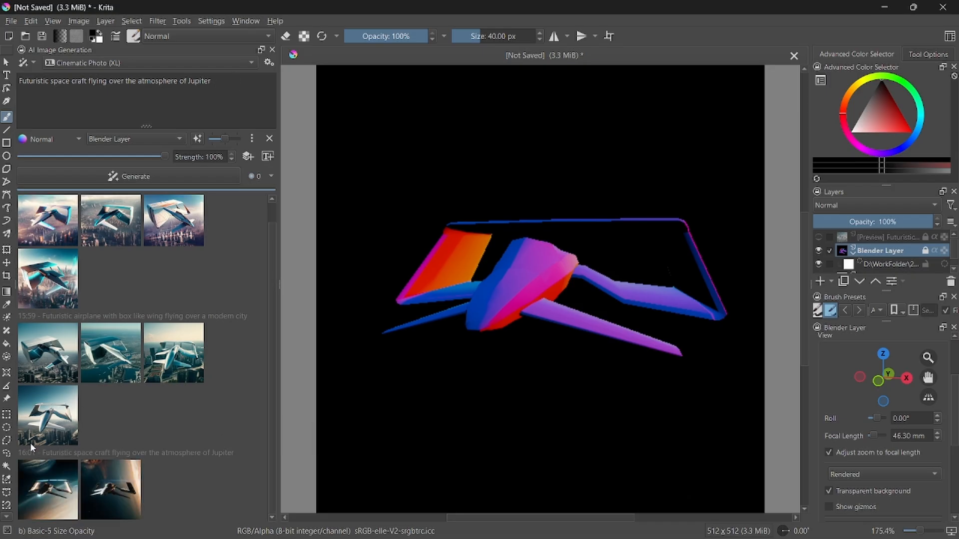
Compare the two Jupiter spacecraft images, checking how well each keeps the model's box wing.
{"action": "left_click", "coordinate": [46, 484]}
{"action": "left_click", "coordinate": [112, 491]}
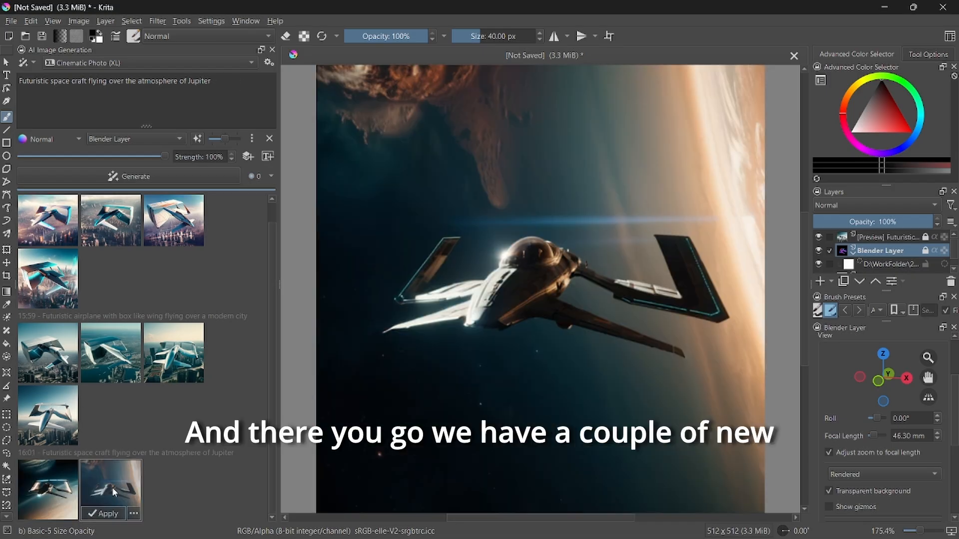
{"action": "left_click", "coordinate": [68, 492]}
{"action": "left_click", "coordinate": [102, 493]}
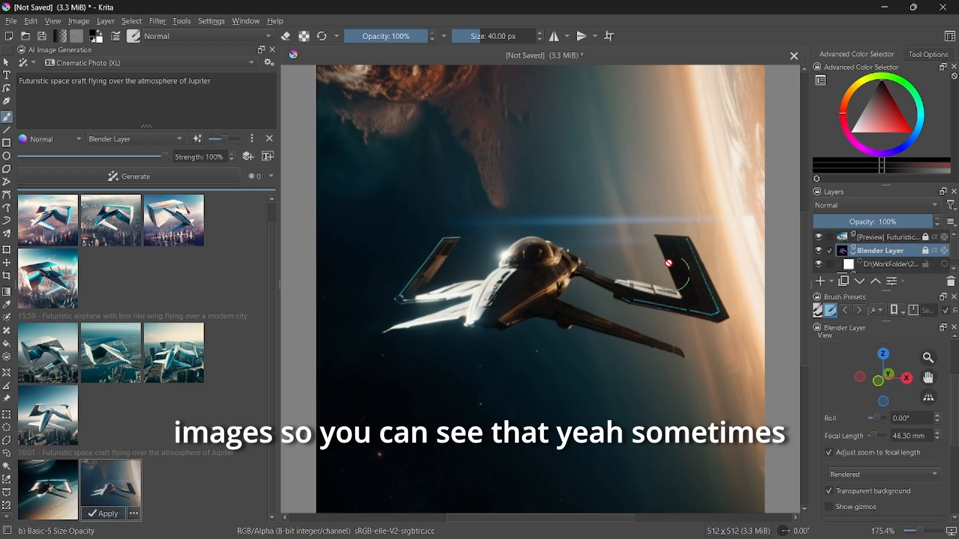
{"action": "left_click", "coordinate": [51, 505]}
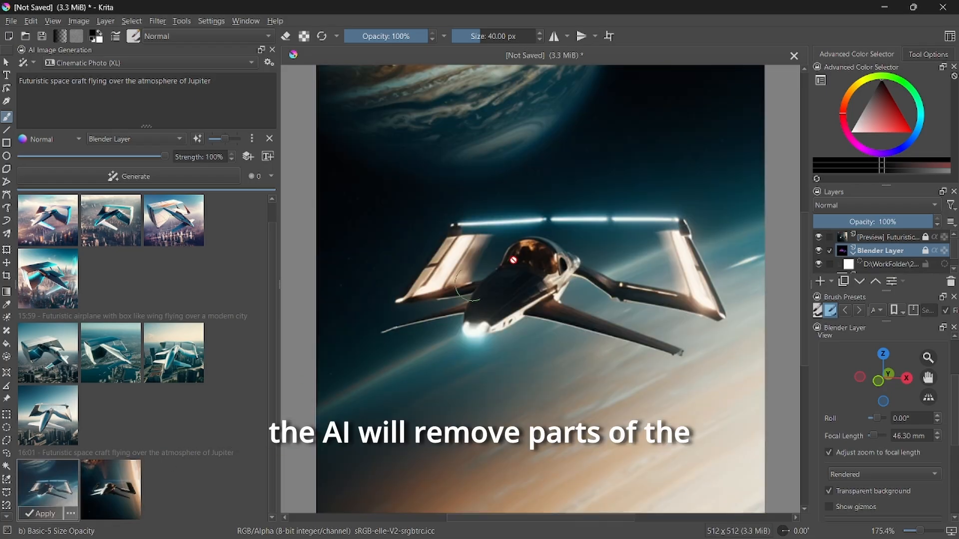
{"action": "left_click", "coordinate": [85, 496]}
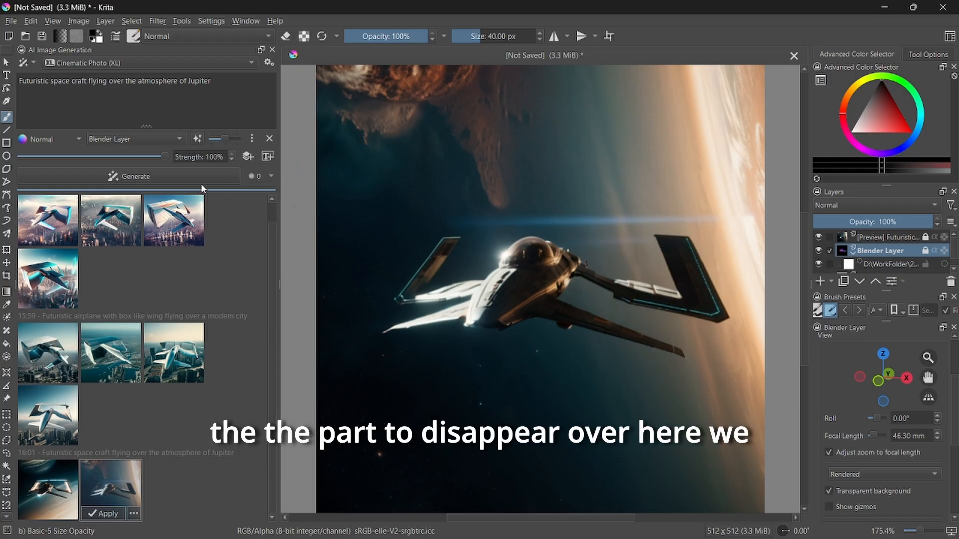
Set the strength to 95% and refine the spacecraft from a Blender Layer view orbited slightly higher above the aircraft.
{"action": "left_click_drag", "start_coordinate": [161, 155], "coordinate": [156, 155]}
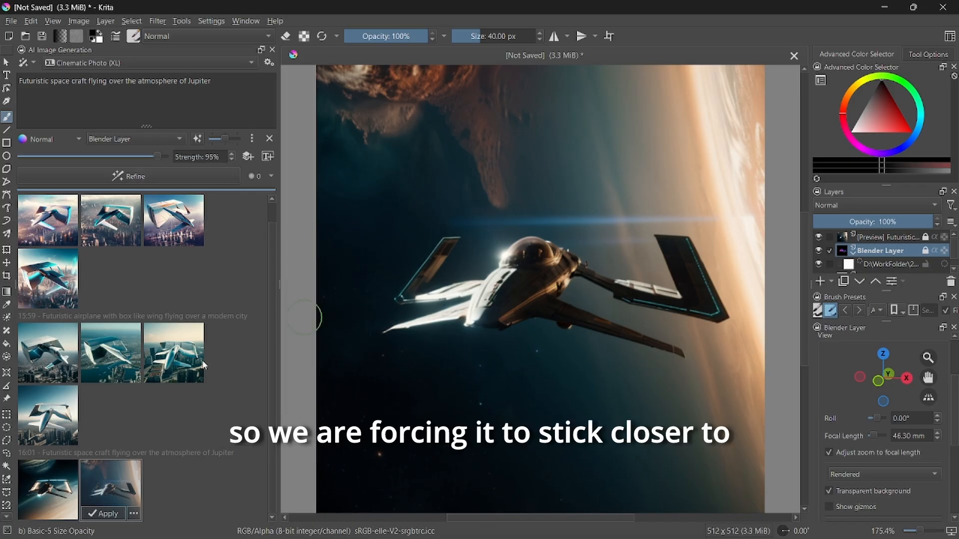
{"action": "left_click", "coordinate": [101, 490]}
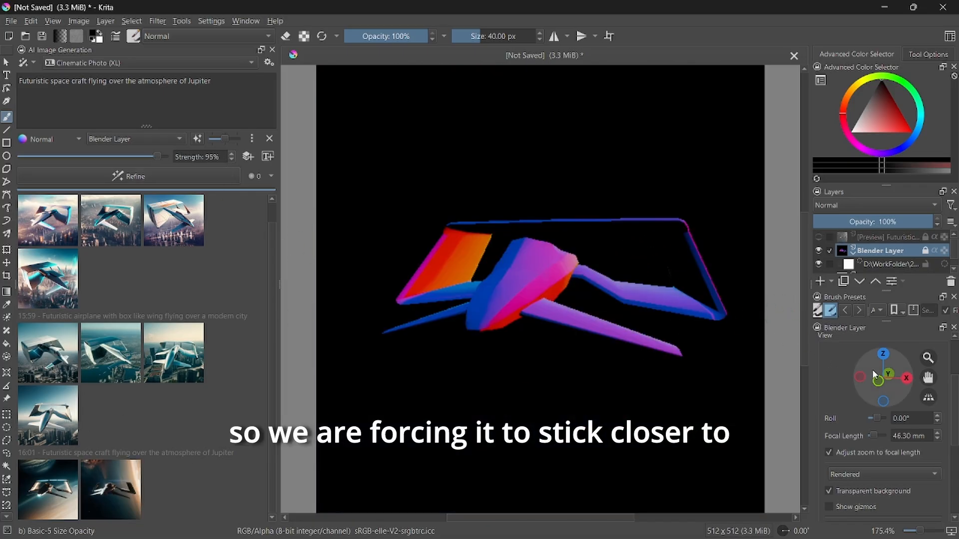
{"action": "left_click_drag", "start_coordinate": [874, 369], "coordinate": [873, 378]}
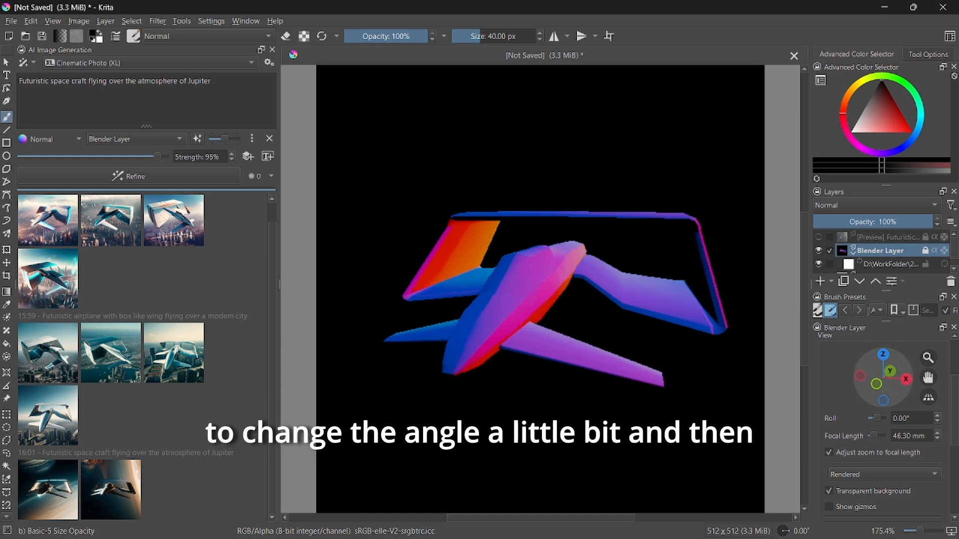
{"action": "left_click", "coordinate": [121, 176]}
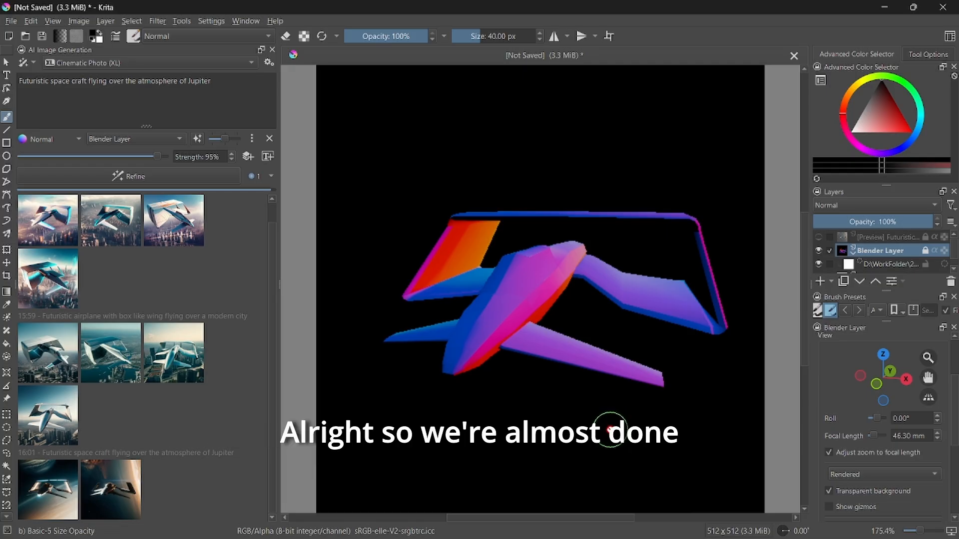
Preview the two refined spacecraft images and review the earlier airplane and spacecraft results, ending on the white airplane over the city.
{"action": "left_click", "coordinate": [57, 499]}
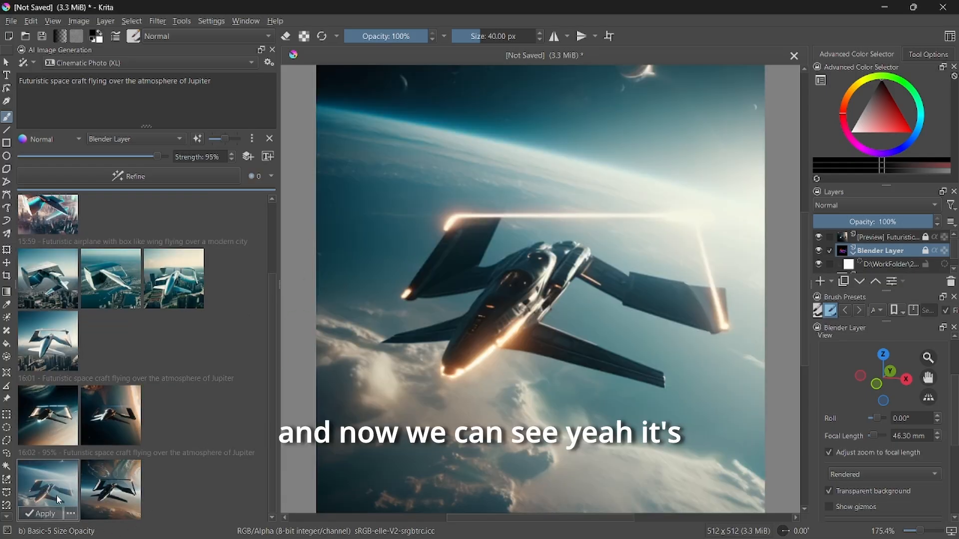
{"action": "left_click", "coordinate": [111, 496]}
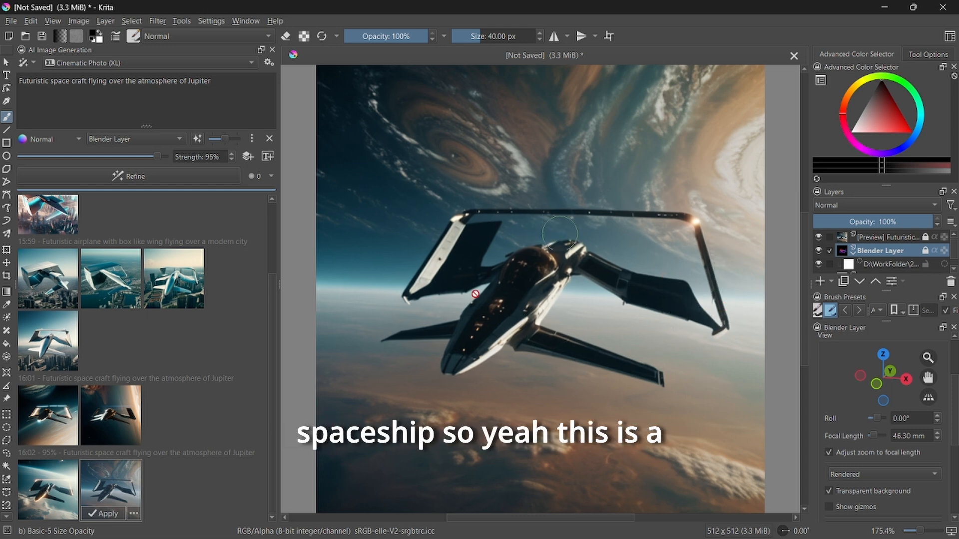
{"action": "left_click", "coordinate": [57, 350]}
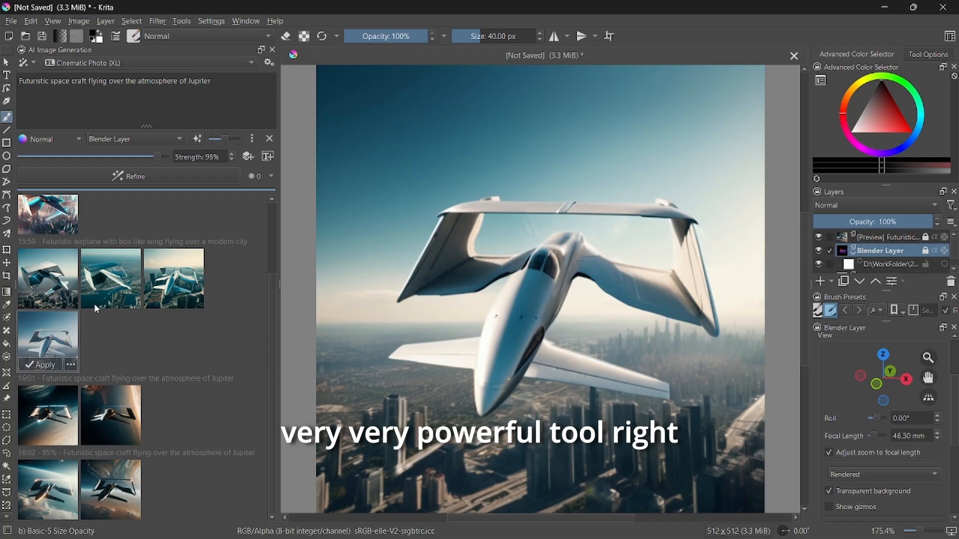
{"action": "left_click", "coordinate": [108, 288]}
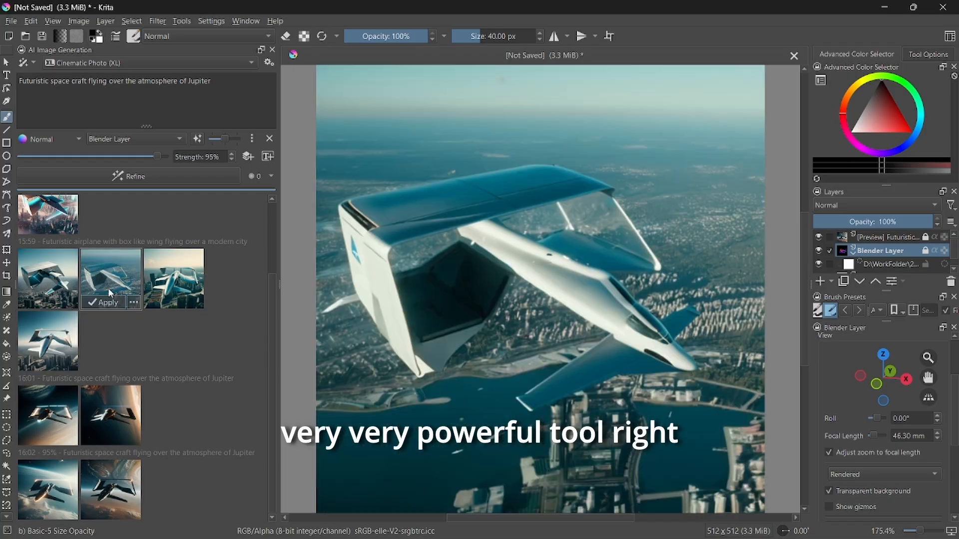
{"action": "left_click", "coordinate": [164, 298]}
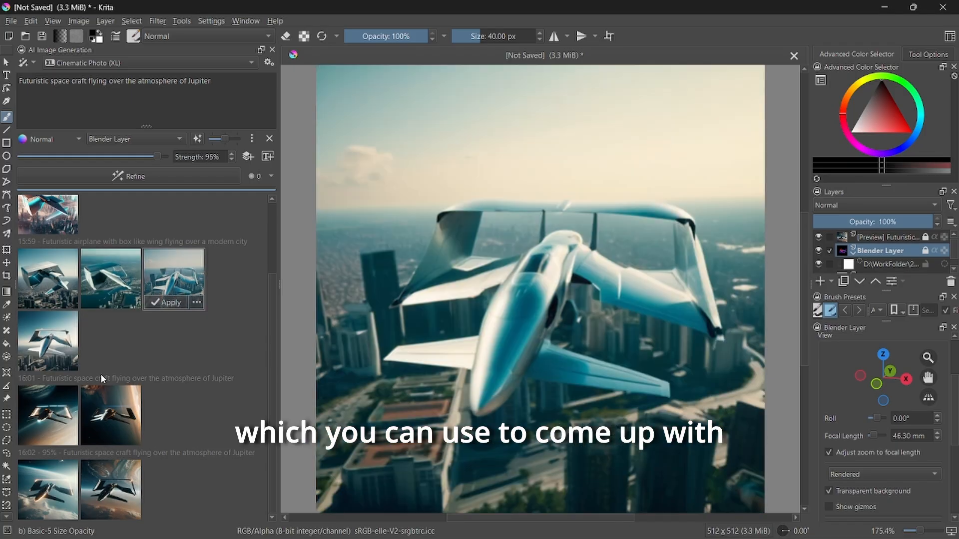
{"action": "left_click", "coordinate": [60, 360]}
{"action": "left_click", "coordinate": [60, 410]}
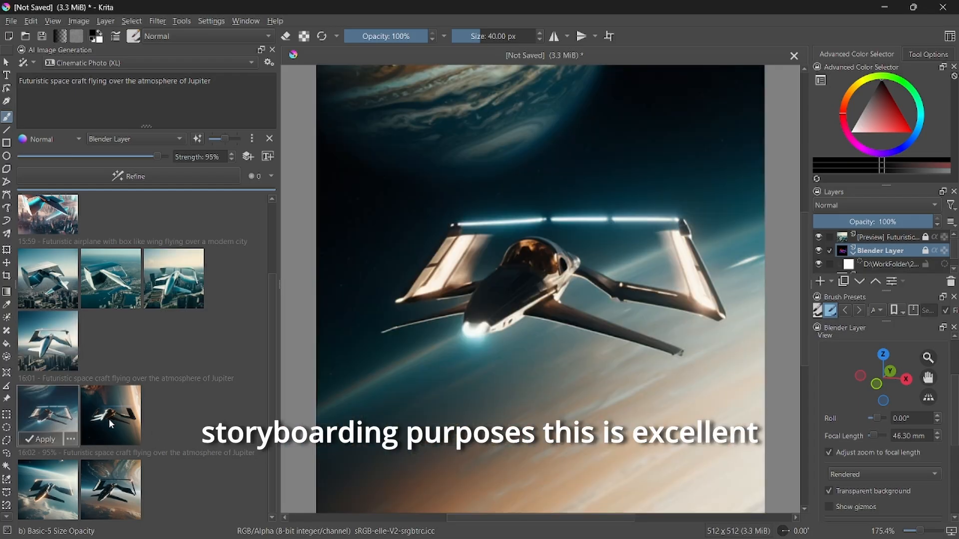
{"action": "left_click", "coordinate": [123, 425]}
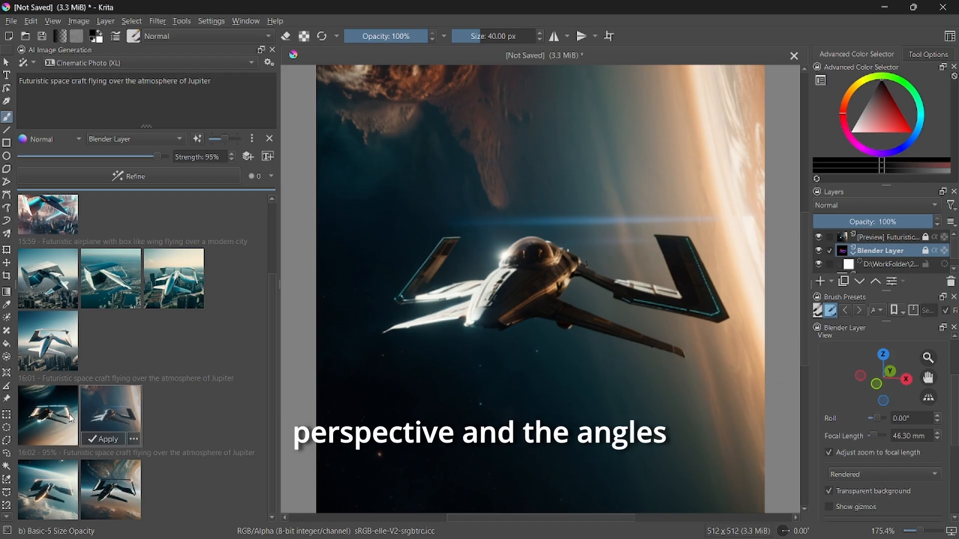
{"action": "left_click", "coordinate": [55, 423]}
{"action": "left_click", "coordinate": [30, 344]}
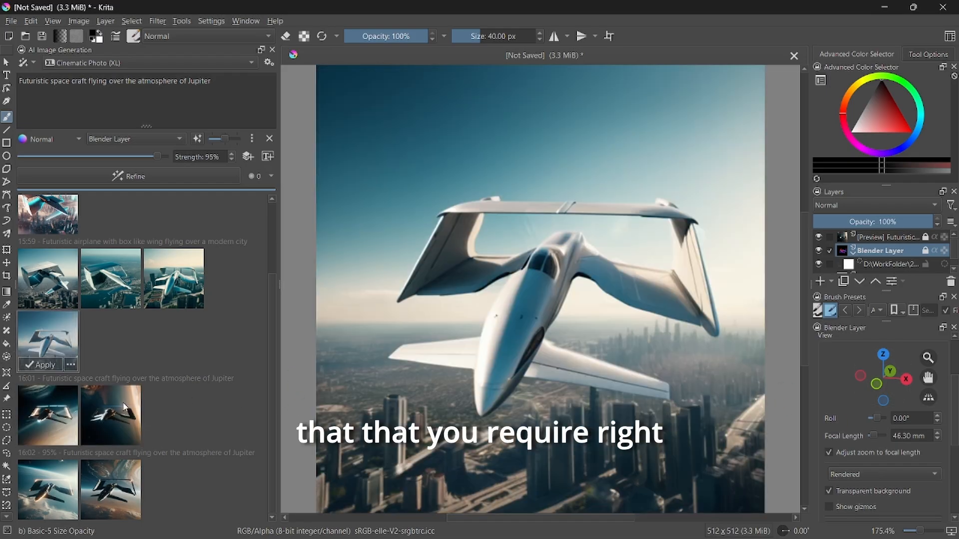